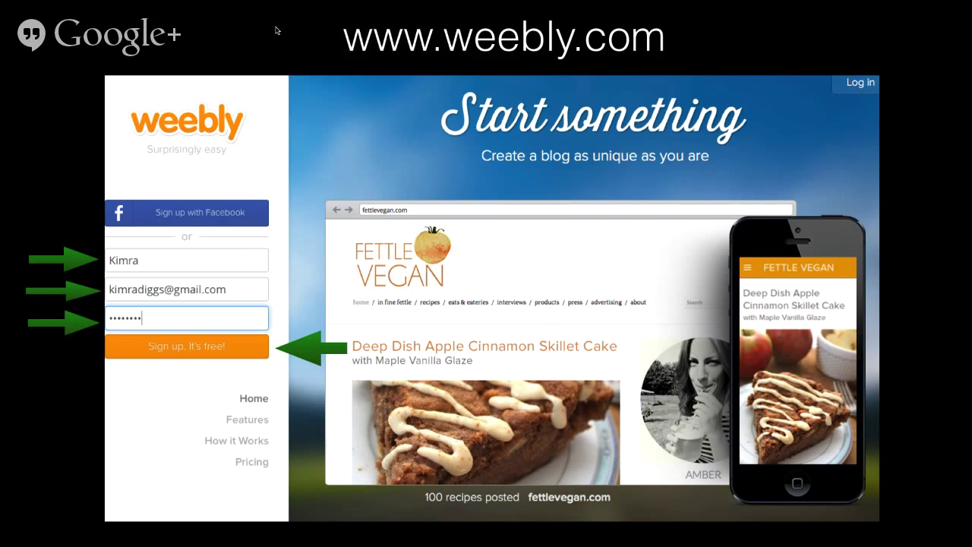
Advance past the setup, theme and domain slides to Welcome to Weebly, then exit the slideshow
{"action": "key", "text": "Right"}
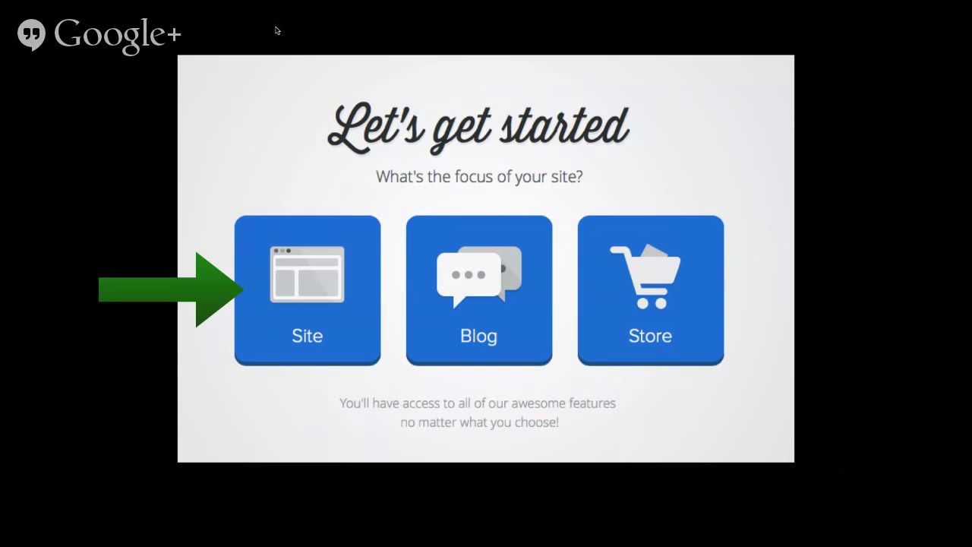
{"action": "key", "text": "Right"}
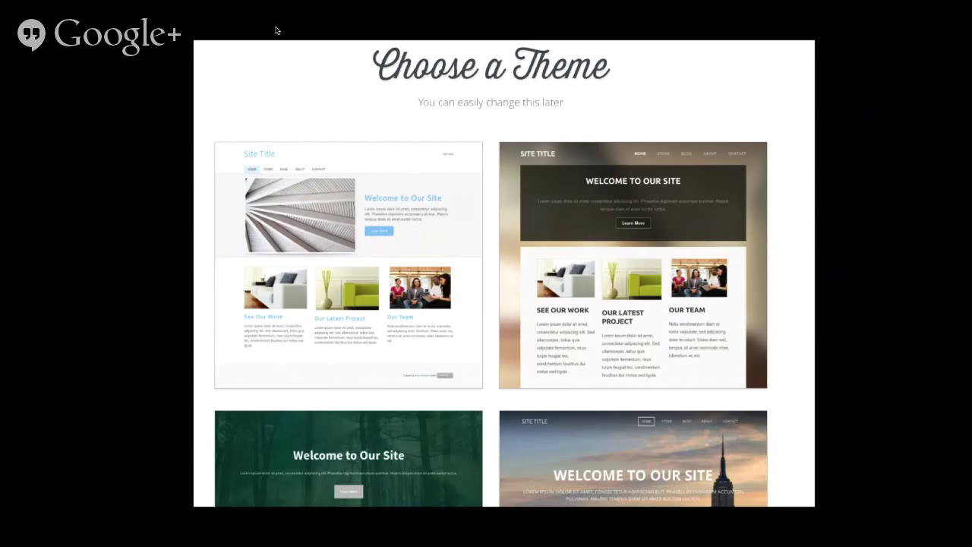
{"action": "key", "text": "Right"}
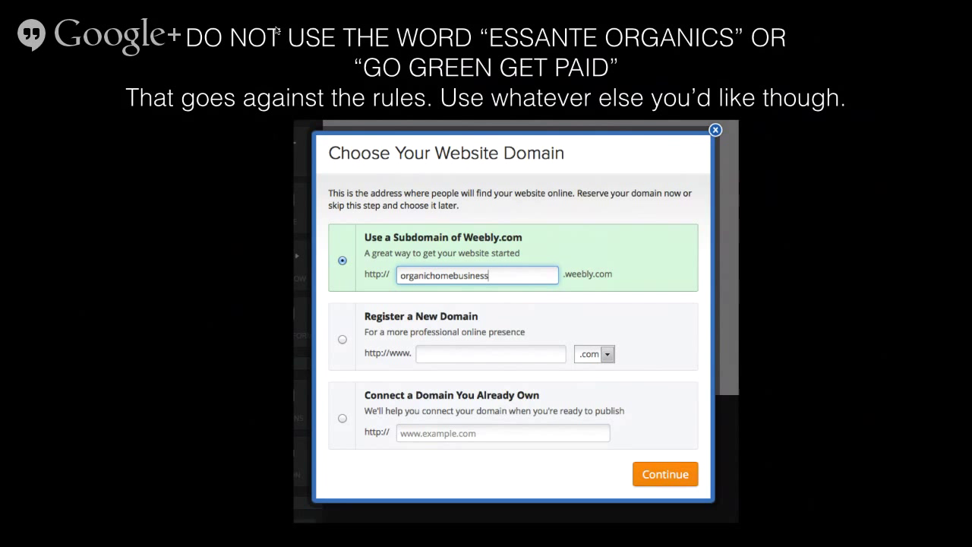
{"action": "key", "text": "Right"}
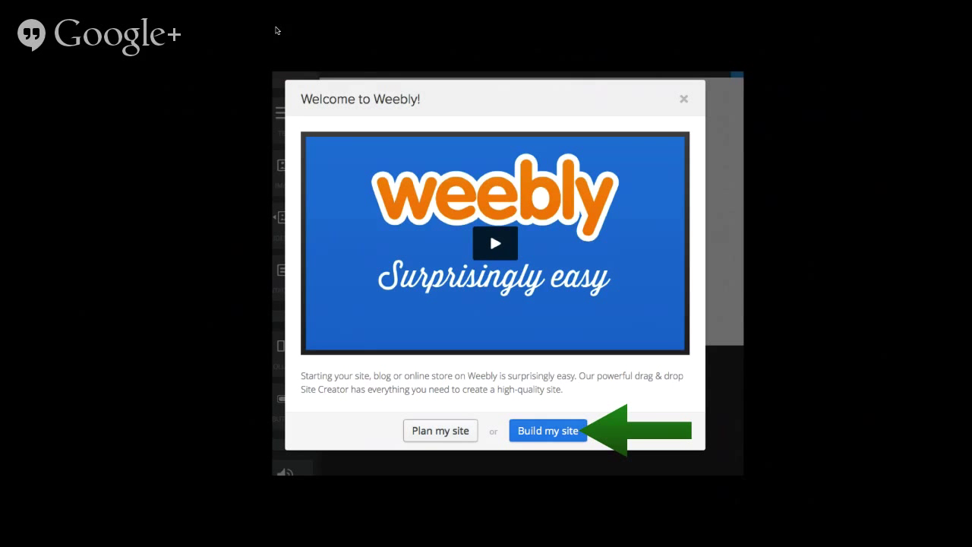
{"action": "key", "text": "Escape"}
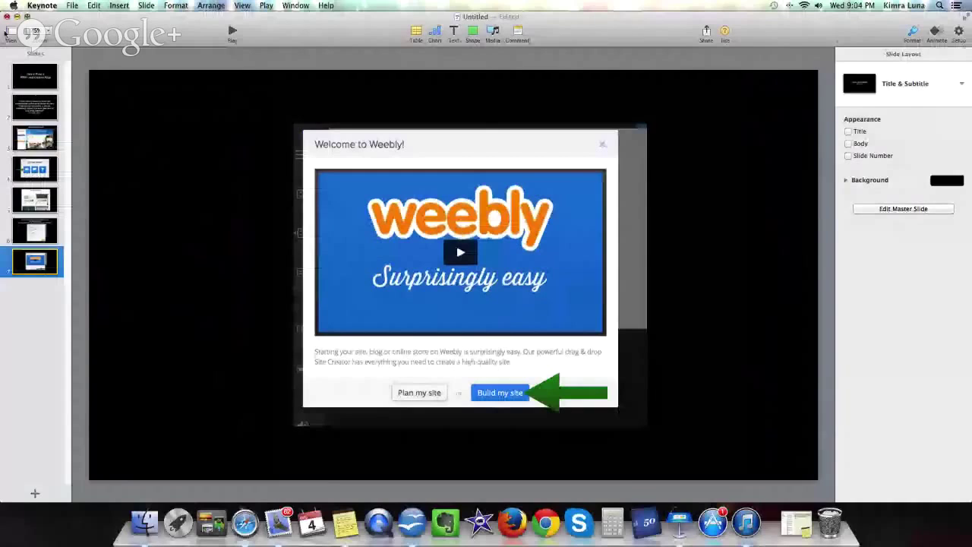
Close the untitled Keynote presentation, saving it
{"action": "left_click", "coordinate": [7, 16]}
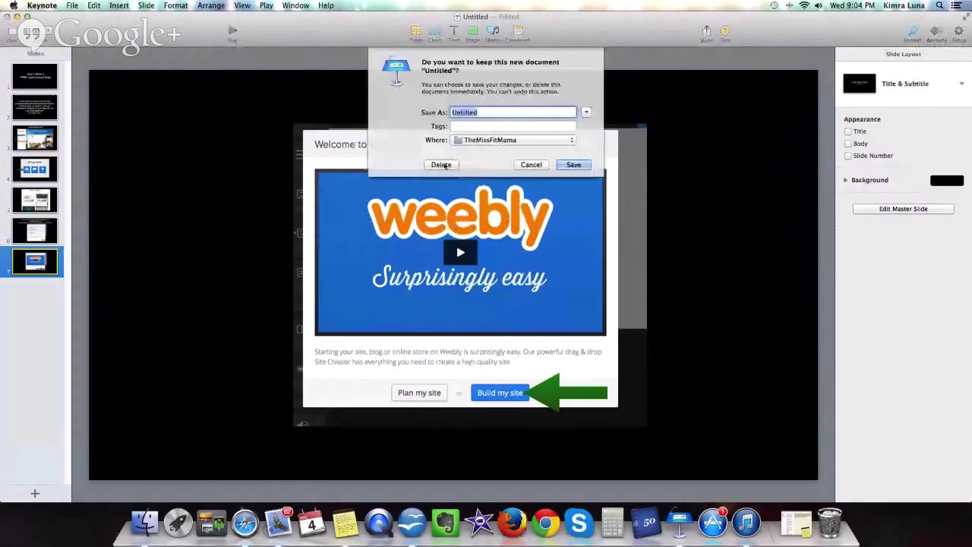
{"action": "left_click", "coordinate": [560, 168]}
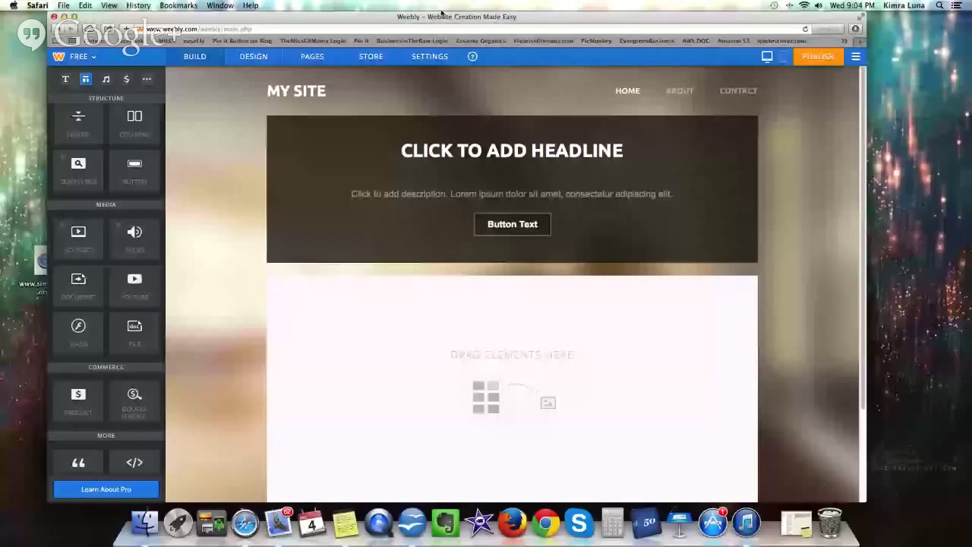
Widen the Safari window outward on both the right and left sides
{"action": "left_click_drag", "start_coordinate": [865, 501], "coordinate": [964, 501]}
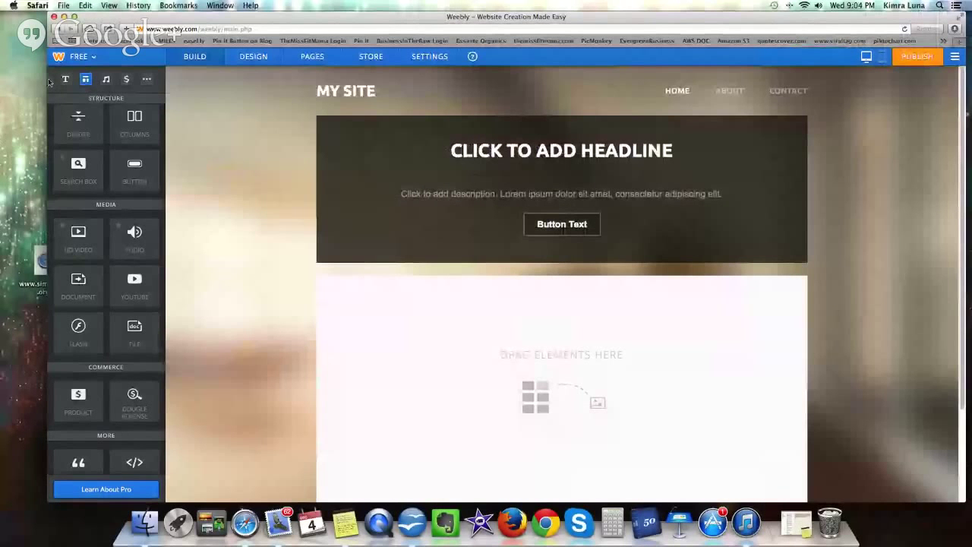
{"action": "left_click_drag", "start_coordinate": [47, 79], "coordinate": [13, 79]}
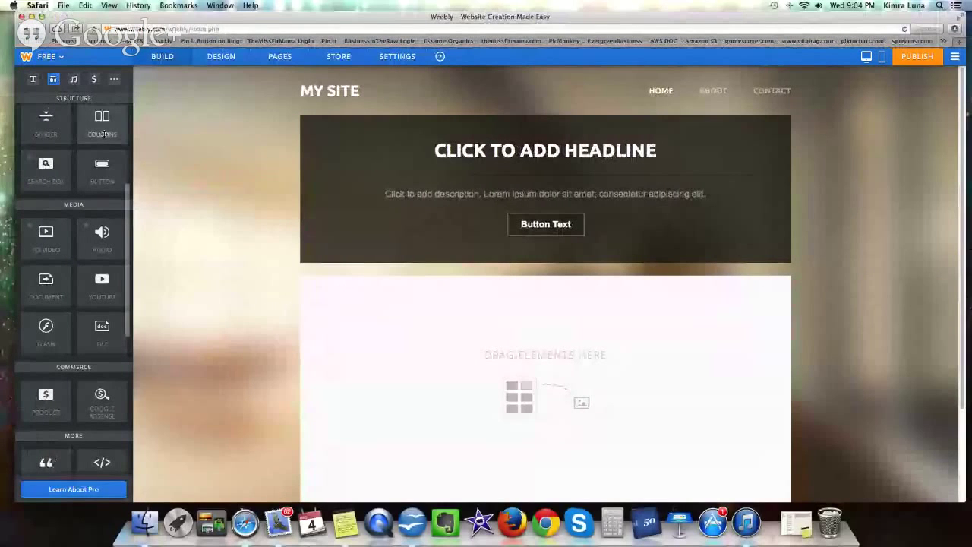
{"action": "scroll", "coordinate": [52, 206], "scroll_direction": "up", "scroll_amount": 5}
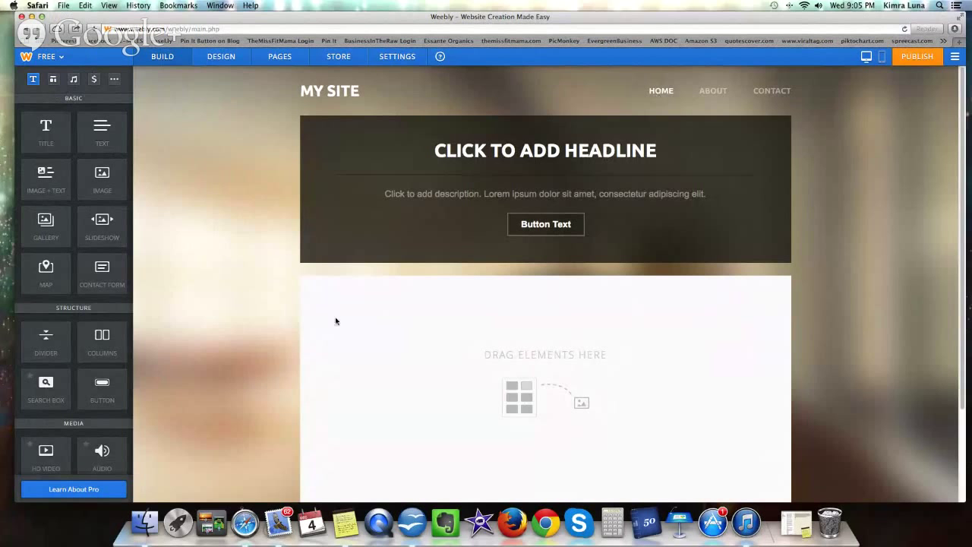
Change the page headline to 'LEARN MORE ABOUT ESSANTE ORGANICS'
{"action": "left_click", "coordinate": [615, 152]}
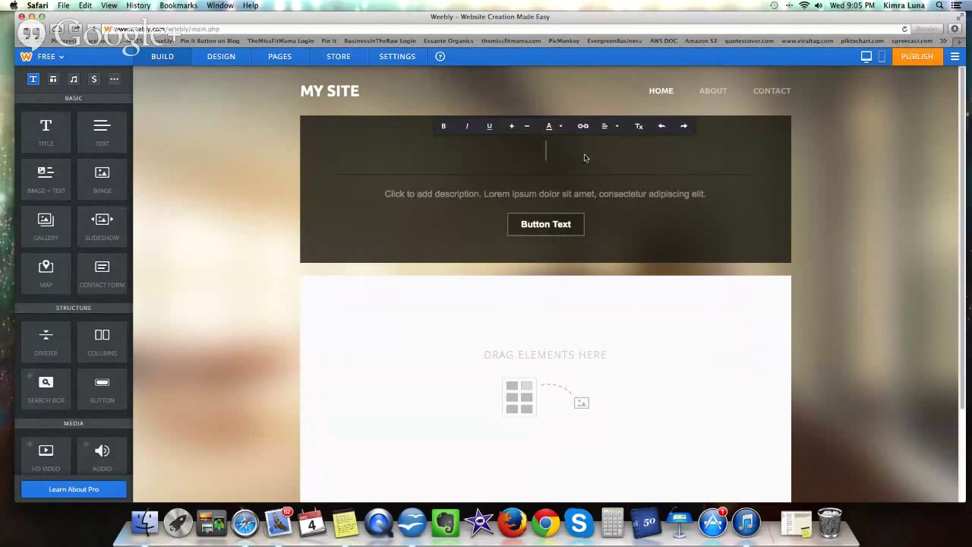
{"action": "type", "text": "LEARN "}
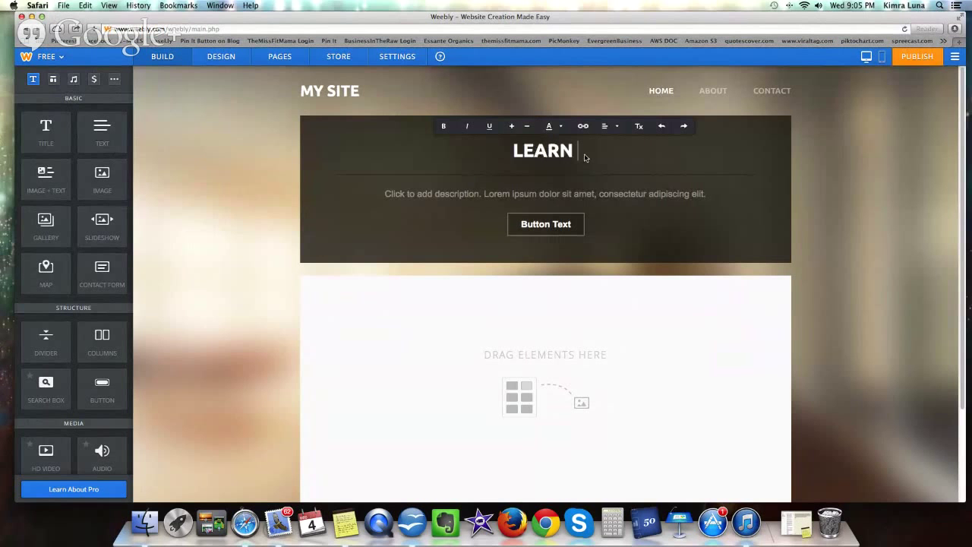
{"action": "type", "text": "MORE ABOUT ES"}
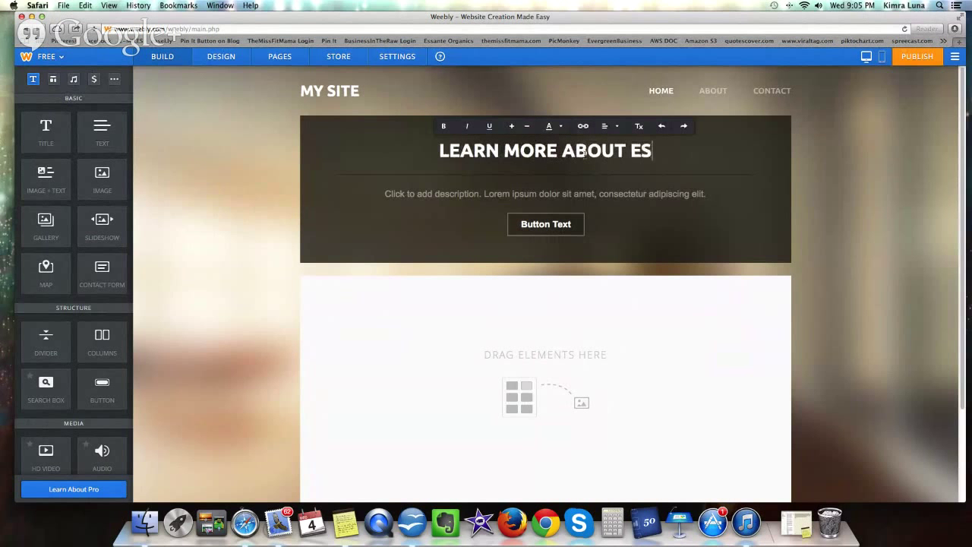
{"action": "type", "text": "SANTE ORGANICS"}
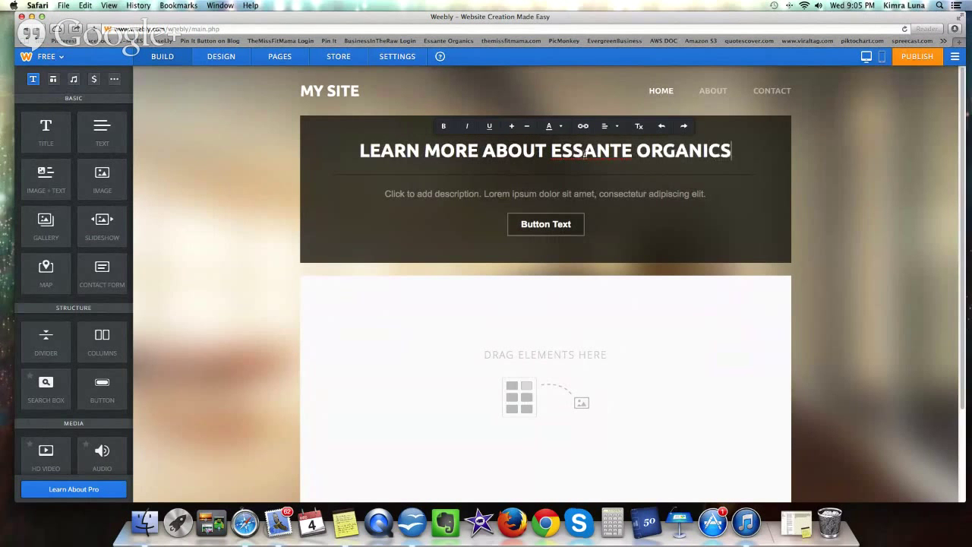
{"action": "left_click", "coordinate": [322, 188]}
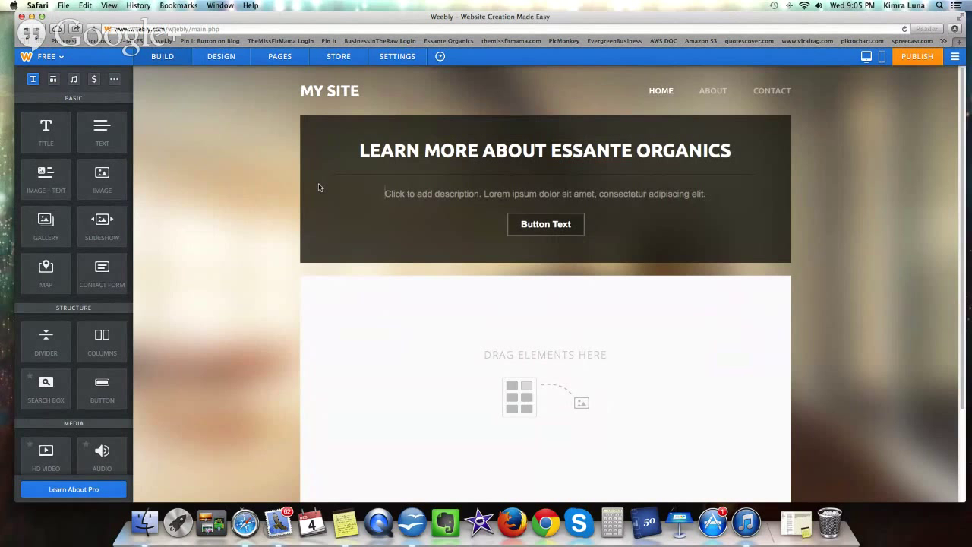
Change the description below the headline to 'Organic Home Based Business'
{"action": "left_click", "coordinate": [599, 196]}
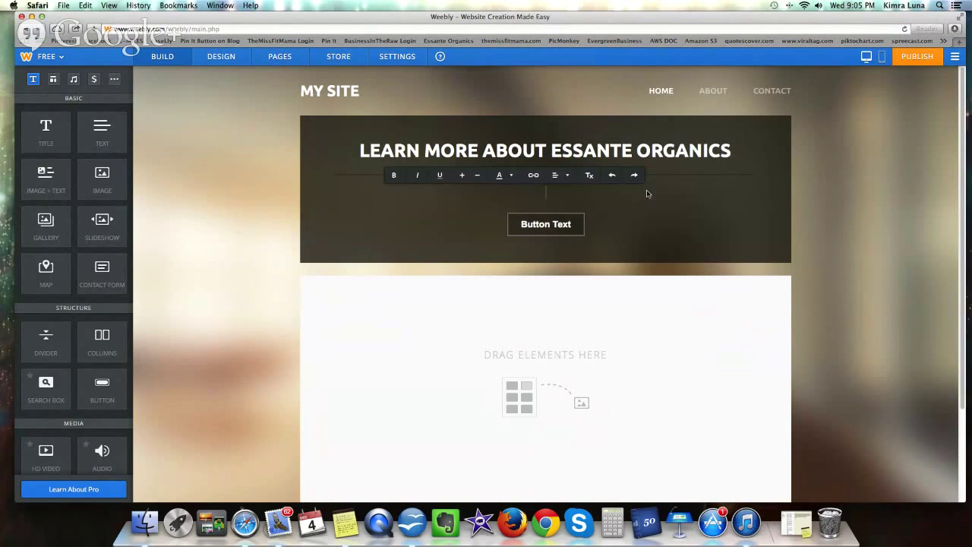
{"action": "type", "text": "Organic Home Based Business"}
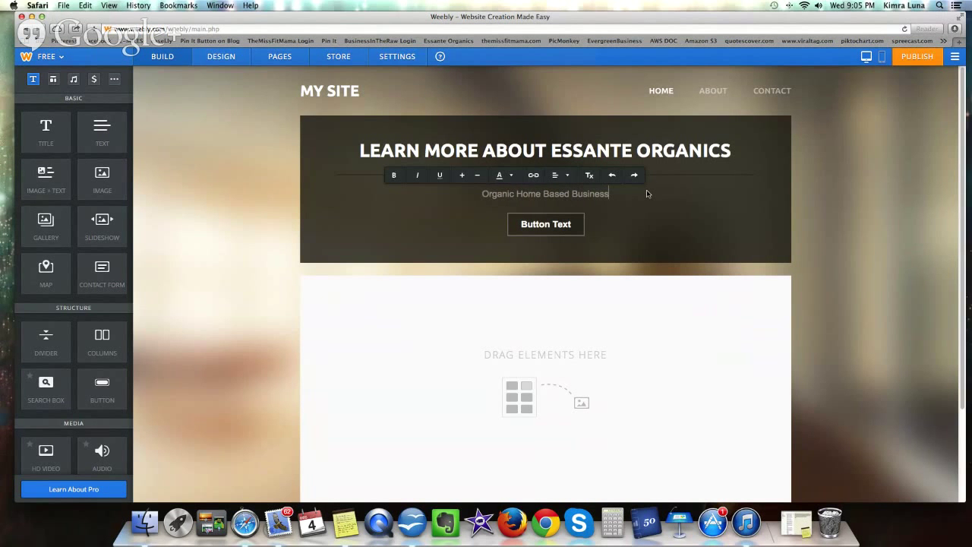
{"action": "left_click", "coordinate": [607, 234]}
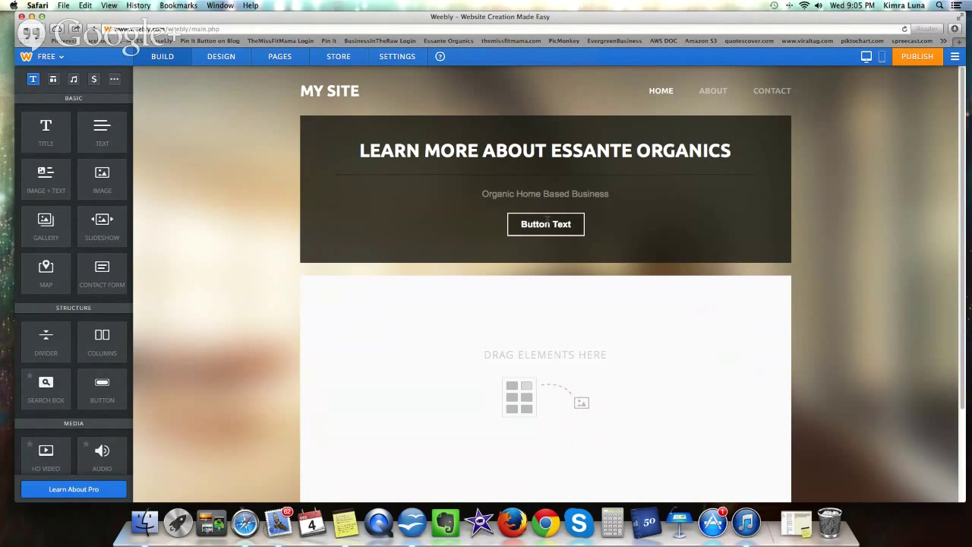
{"action": "double_click", "coordinate": [575, 224]}
{"action": "left_click", "coordinate": [658, 235]}
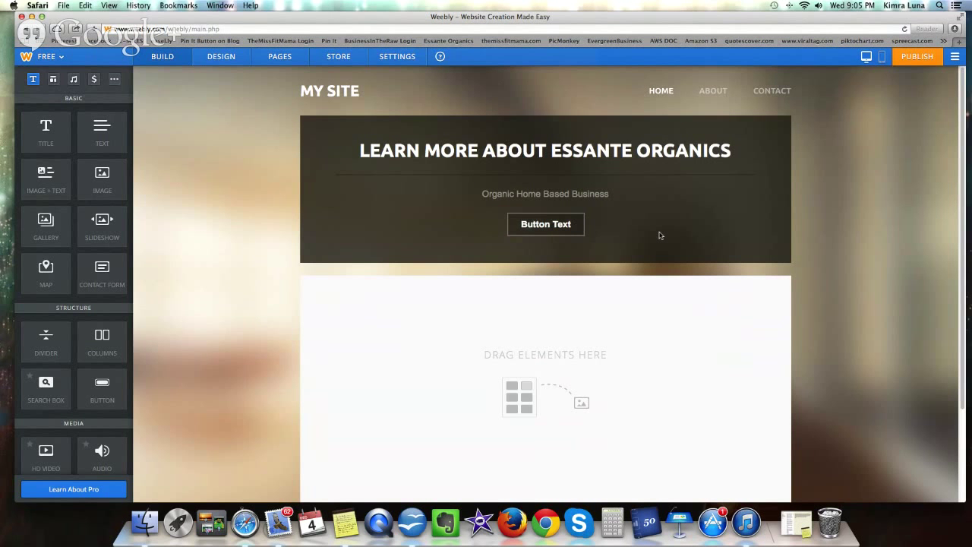
Look at the page button's size options without changing them
{"action": "left_click", "coordinate": [584, 218]}
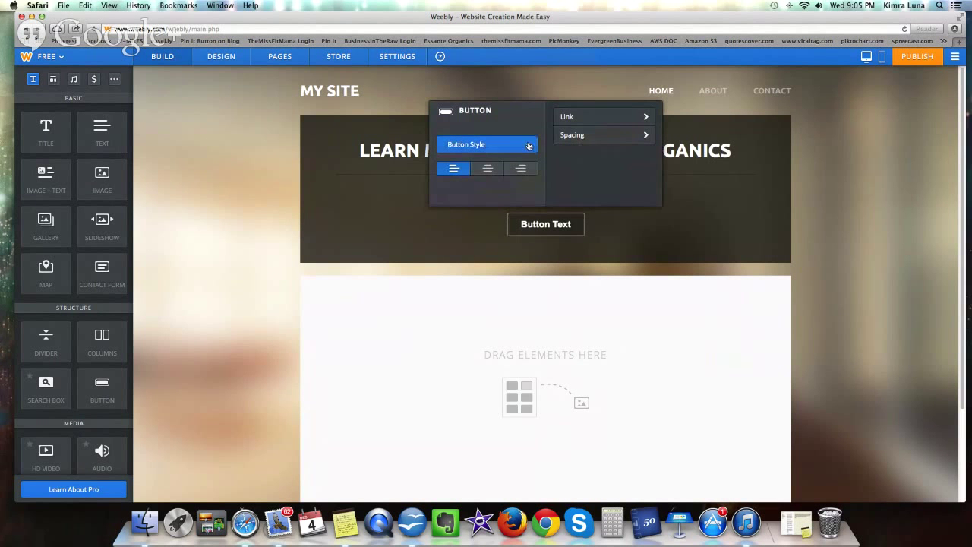
{"action": "left_click", "coordinate": [505, 144]}
{"action": "left_click", "coordinate": [505, 144]}
{"action": "left_click", "coordinate": [386, 235]}
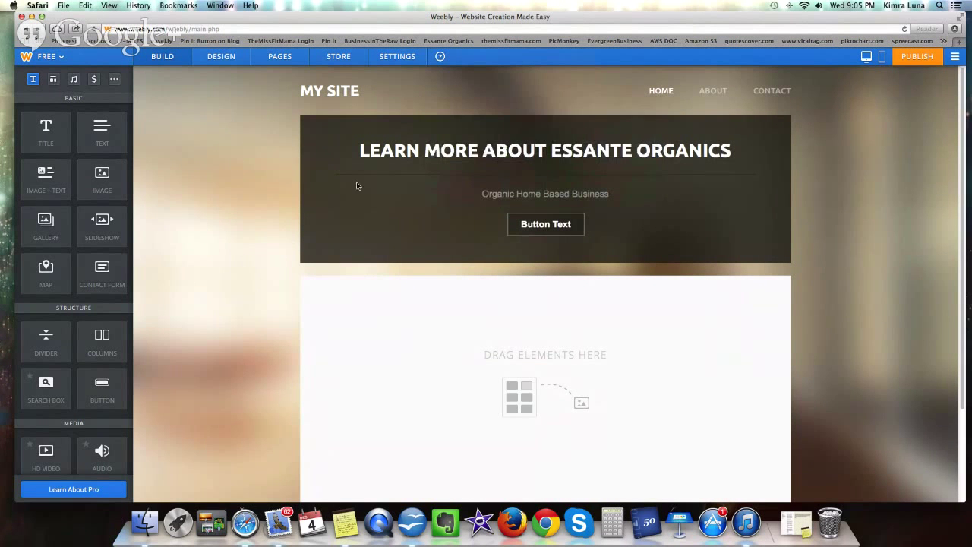
Switch the MY SITE header title to Off
{"action": "mouse_move", "coordinate": [320, 85]}
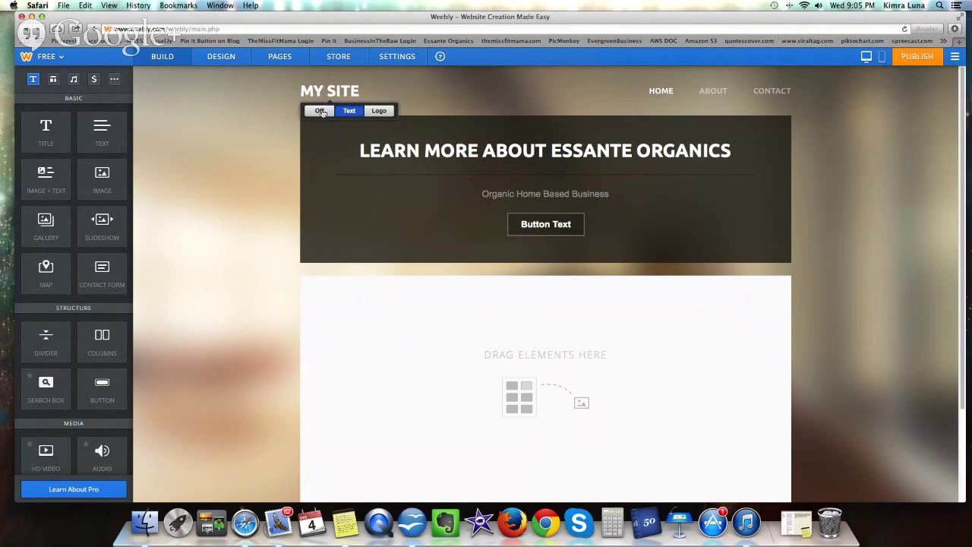
{"action": "left_click", "coordinate": [320, 111]}
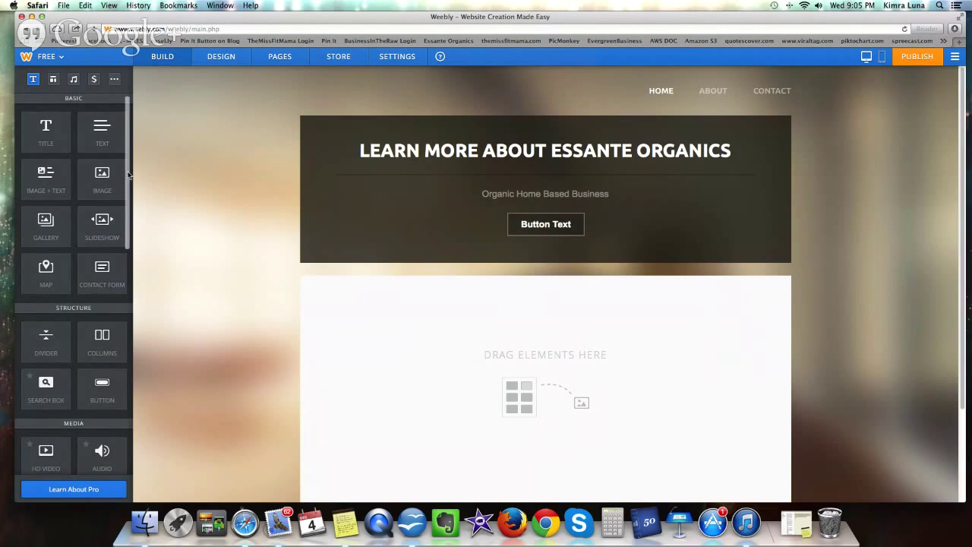
{"action": "scroll", "coordinate": [99, 220], "scroll_direction": "down", "scroll_amount": 2}
{"action": "scroll", "coordinate": [74, 283], "scroll_direction": "down", "scroll_amount": 6}
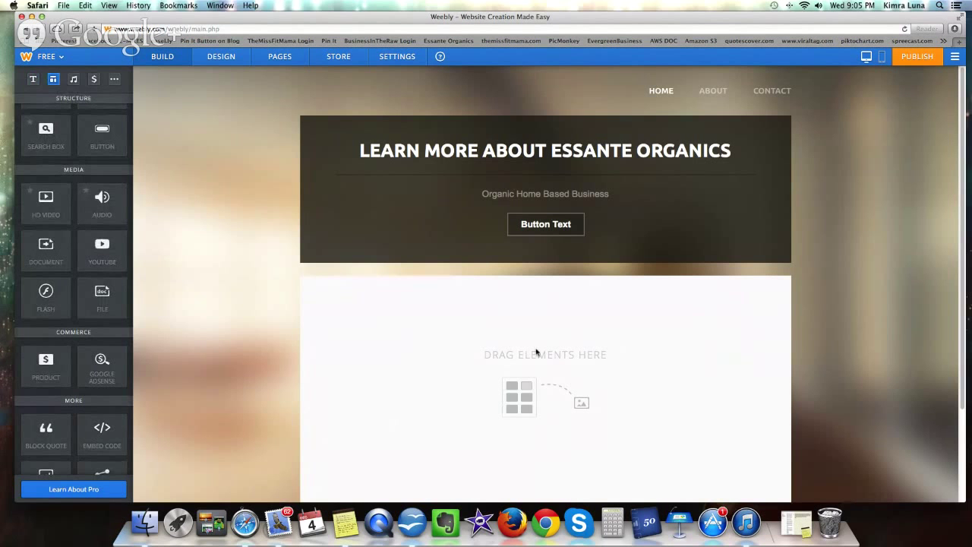
Drag a YouTube element into the empty section below the headline and open its settings
{"action": "scroll", "coordinate": [240, 315], "scroll_direction": "down", "scroll_amount": 1}
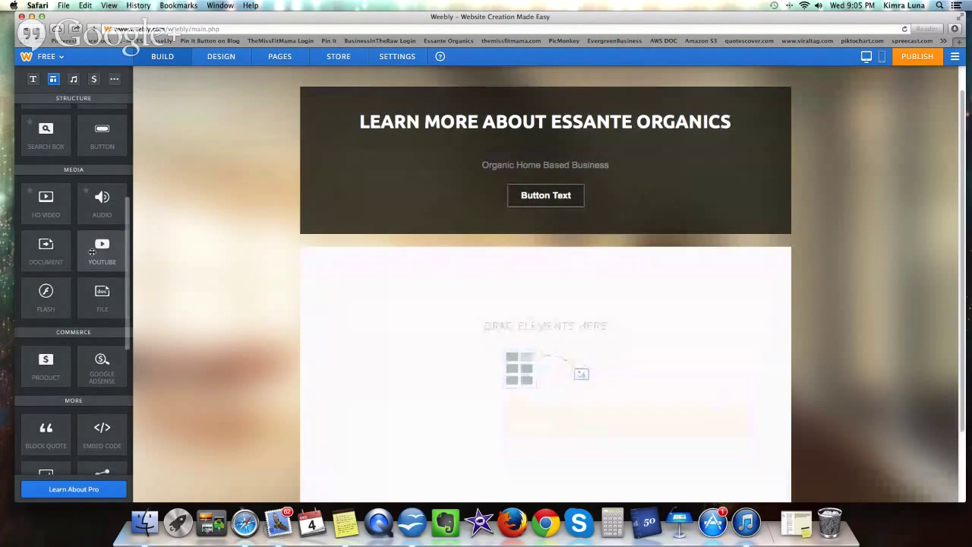
{"action": "left_click_drag", "start_coordinate": [92, 252], "coordinate": [469, 357]}
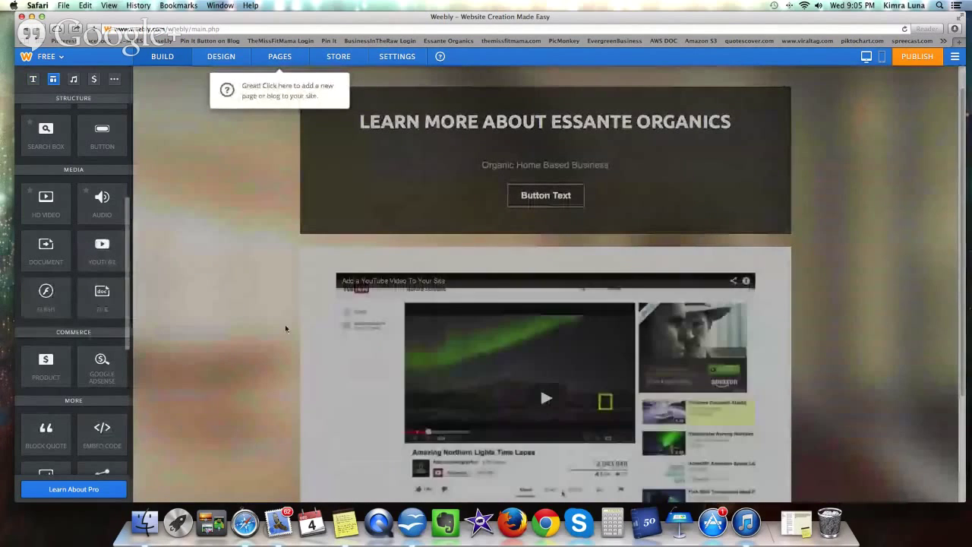
{"action": "scroll", "coordinate": [256, 329], "scroll_direction": "down", "scroll_amount": 4}
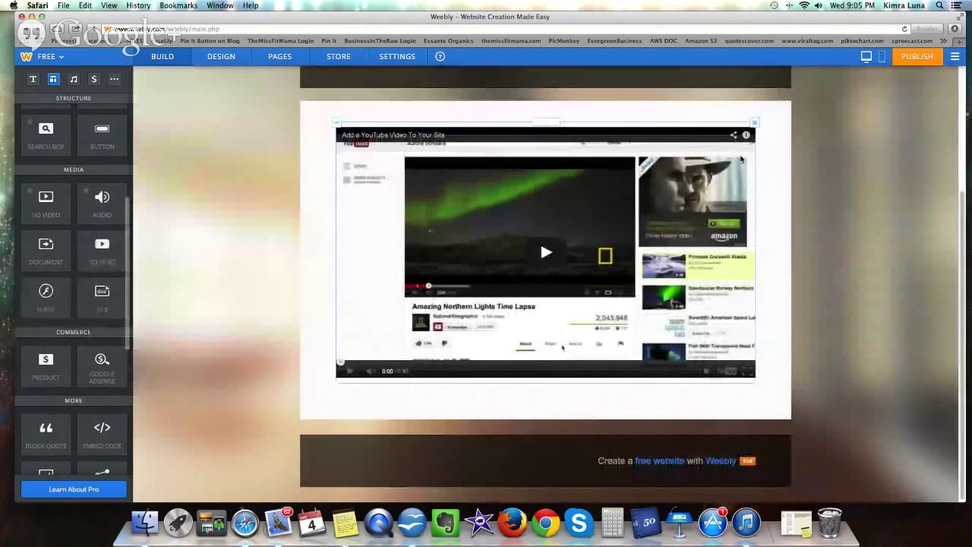
{"action": "left_click", "coordinate": [582, 346]}
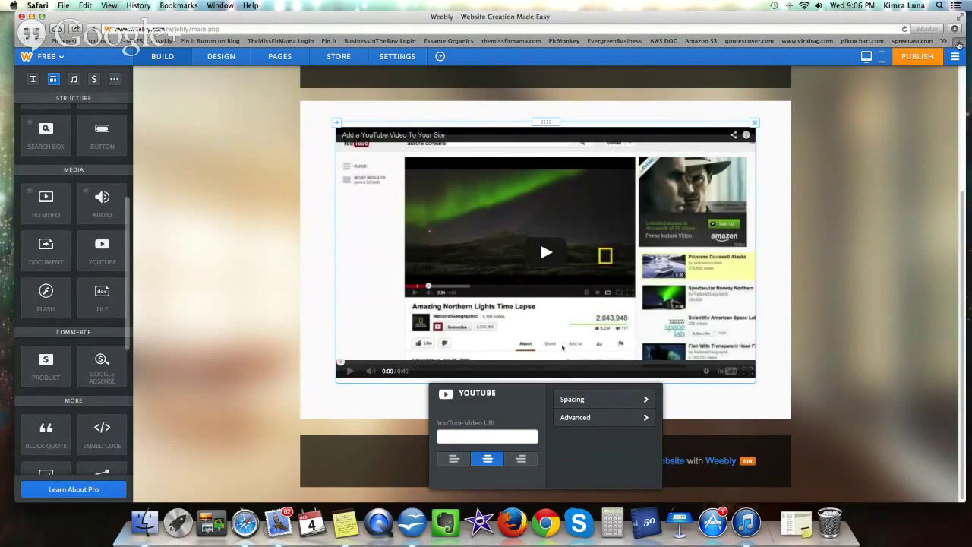
In a new tab, search YouTube for 'essante organics quick overview' and open the Quick Overview! video
{"action": "left_click", "coordinate": [958, 44]}
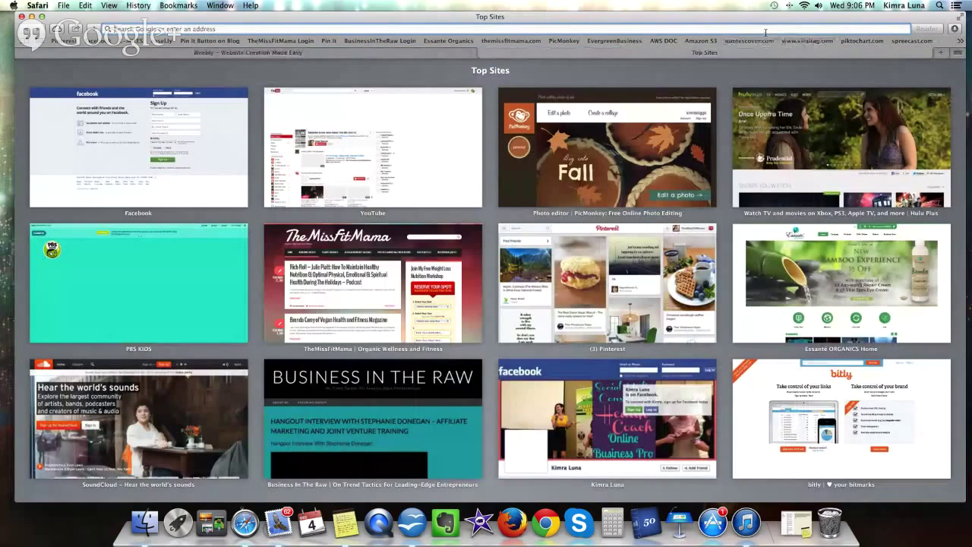
{"action": "type", "text": "youtube.com"}
{"action": "key", "text": "Return"}
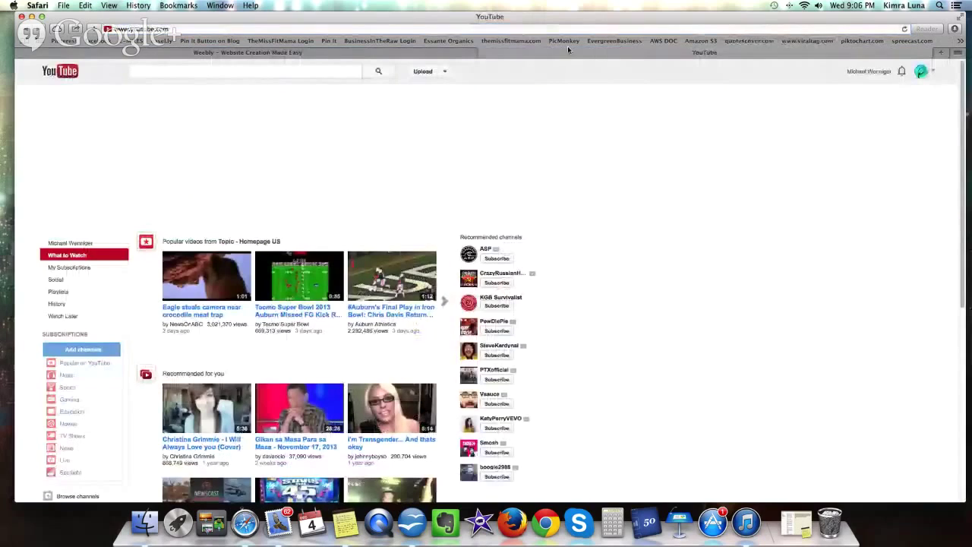
{"action": "left_click", "coordinate": [350, 70]}
{"action": "type", "text": "ess"}
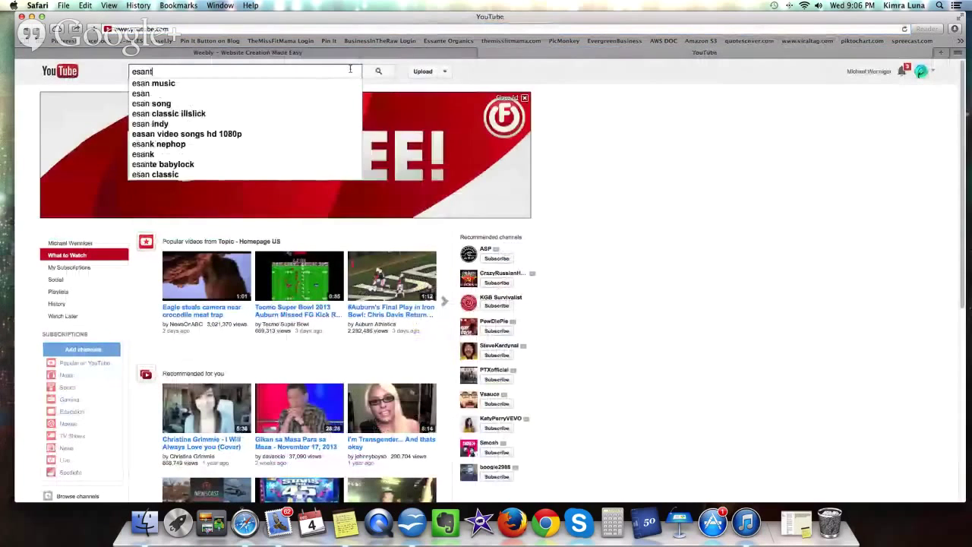
{"action": "type", "text": "ante "}
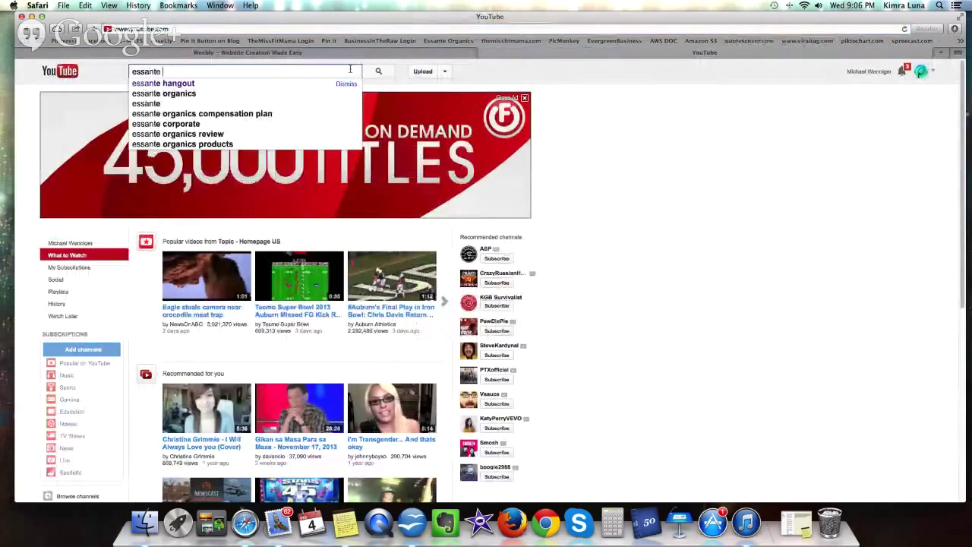
{"action": "type", "text": "organics "}
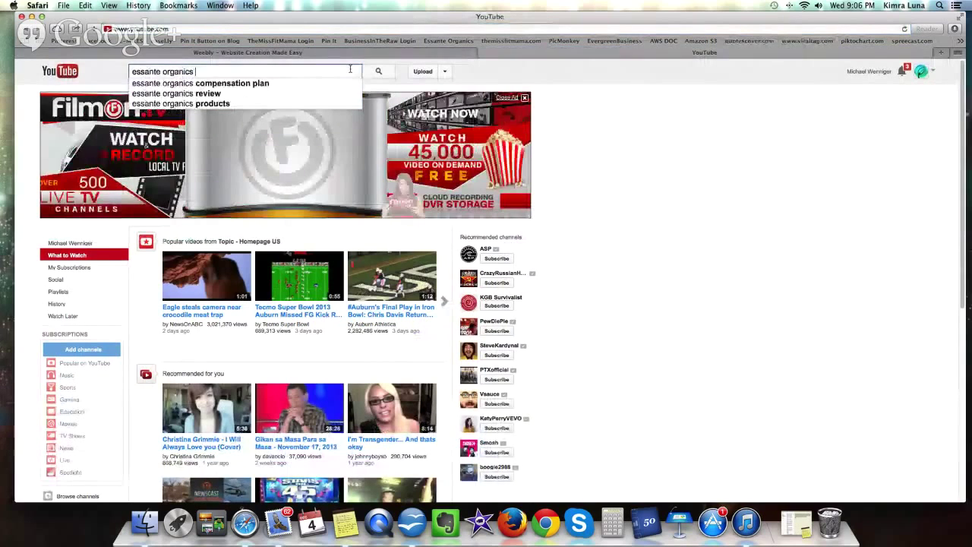
{"action": "type", "text": "quick over"}
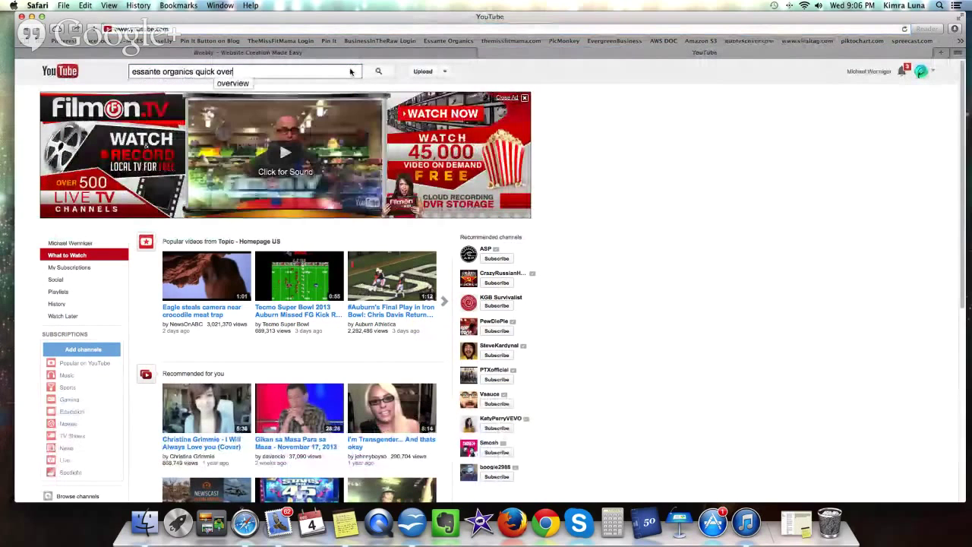
{"action": "type", "text": "view"}
{"action": "key", "text": "Return"}
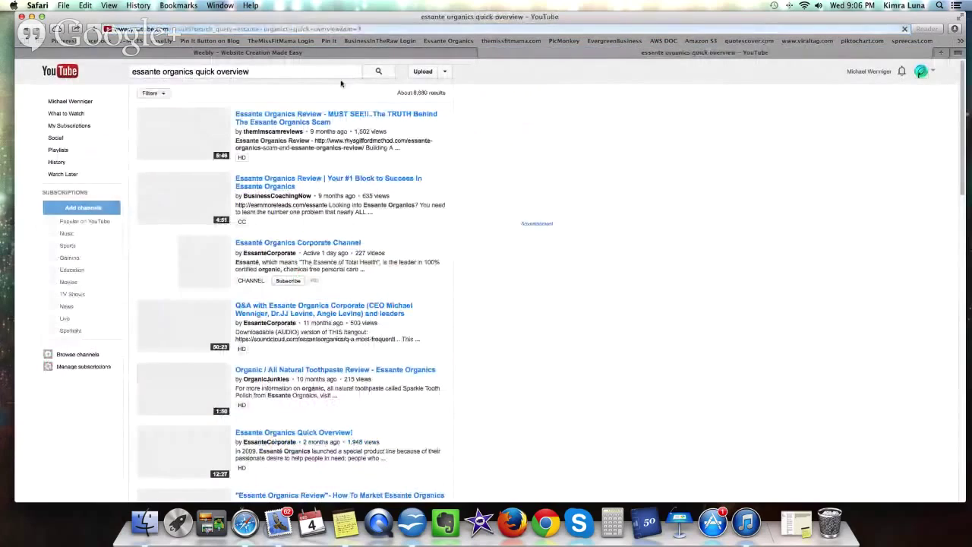
{"action": "scroll", "coordinate": [271, 165], "scroll_direction": "down", "scroll_amount": 5}
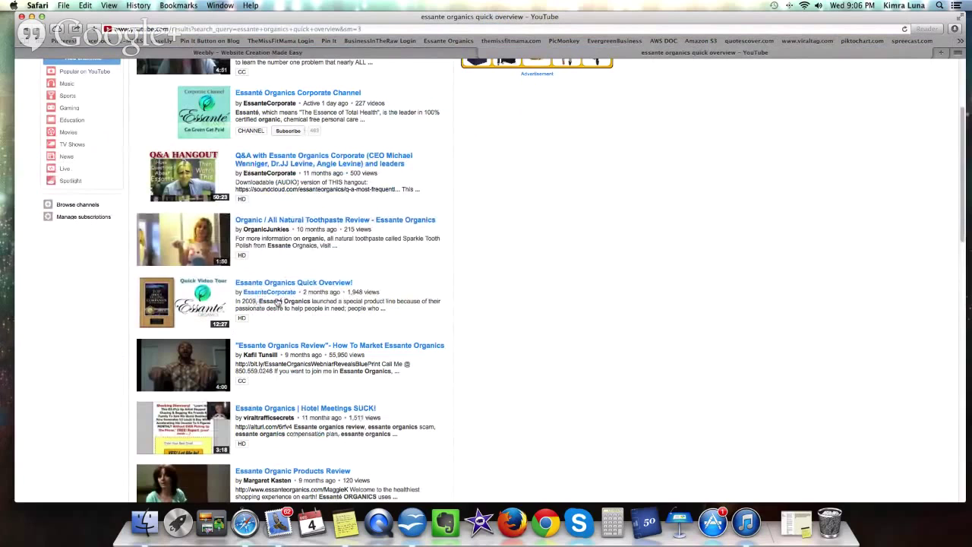
{"action": "left_click", "coordinate": [319, 284]}
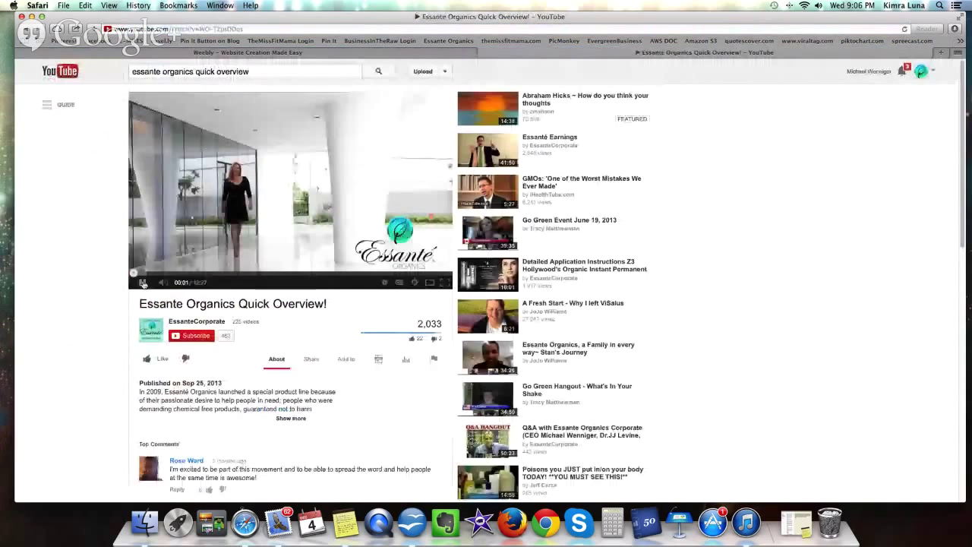
Pause the video and copy its youtu.be share link
{"action": "left_click", "coordinate": [143, 284]}
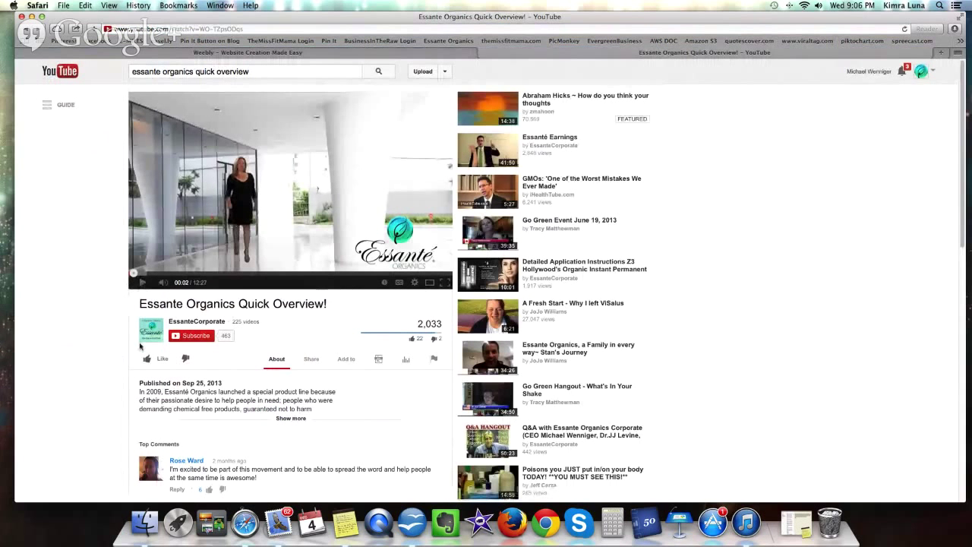
{"action": "left_click", "coordinate": [309, 358]}
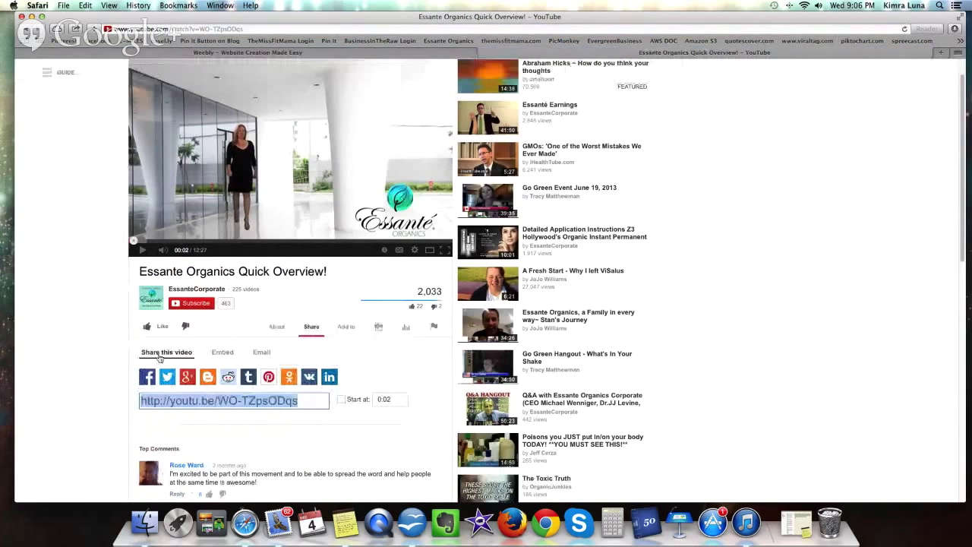
{"action": "scroll", "coordinate": [146, 372], "scroll_direction": "down", "scroll_amount": 2}
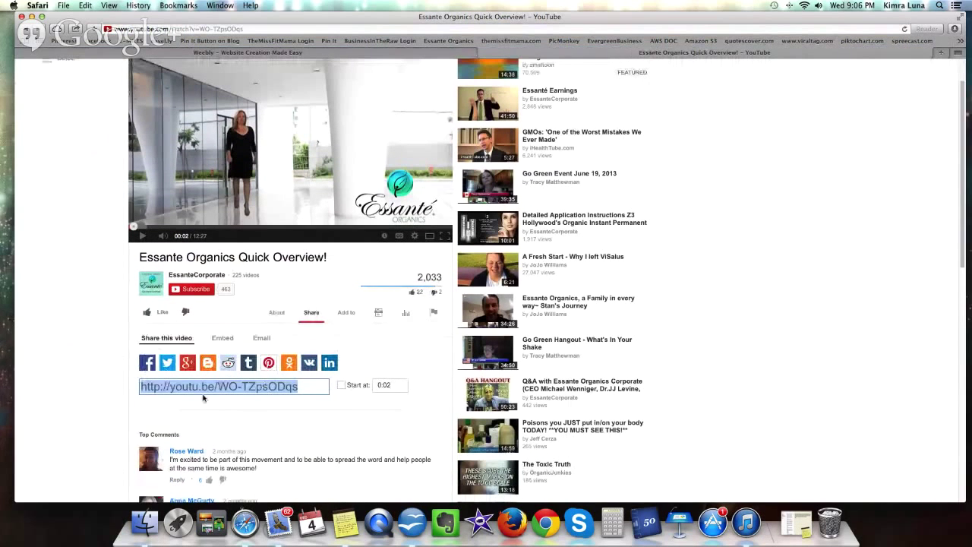
{"action": "right_click", "coordinate": [267, 386]}
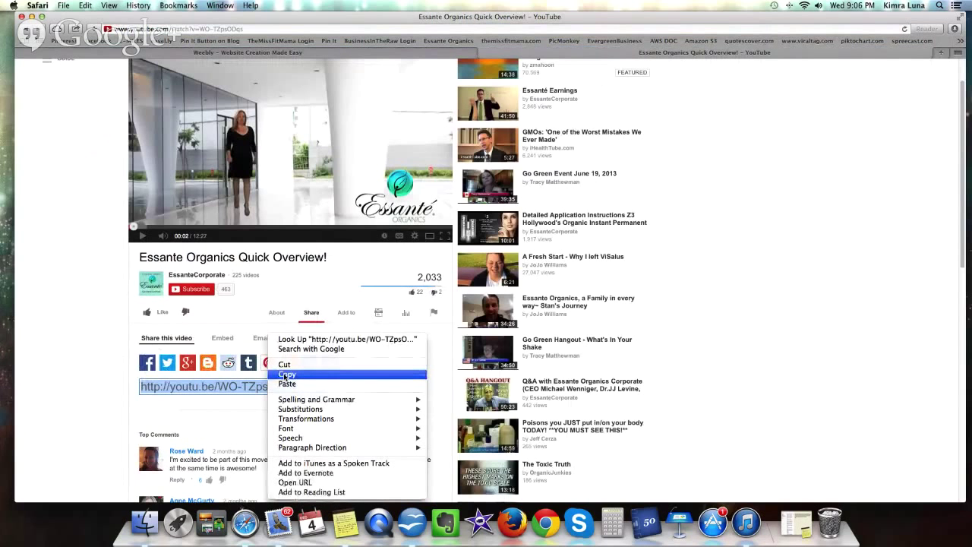
{"action": "left_click", "coordinate": [286, 374]}
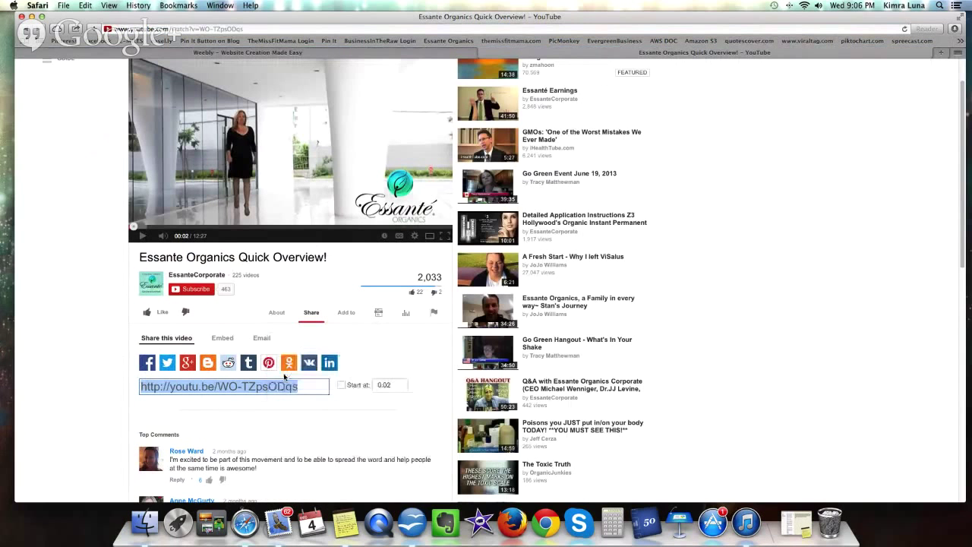
Paste the copied youtu.be link into the YouTube element's Video URL field and apply it
{"action": "left_click", "coordinate": [266, 54]}
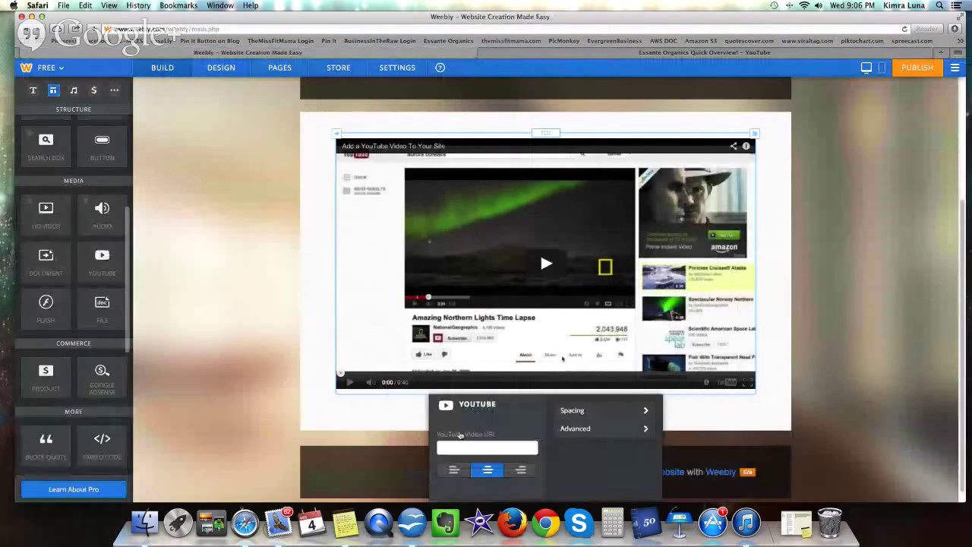
{"action": "right_click", "coordinate": [459, 445]}
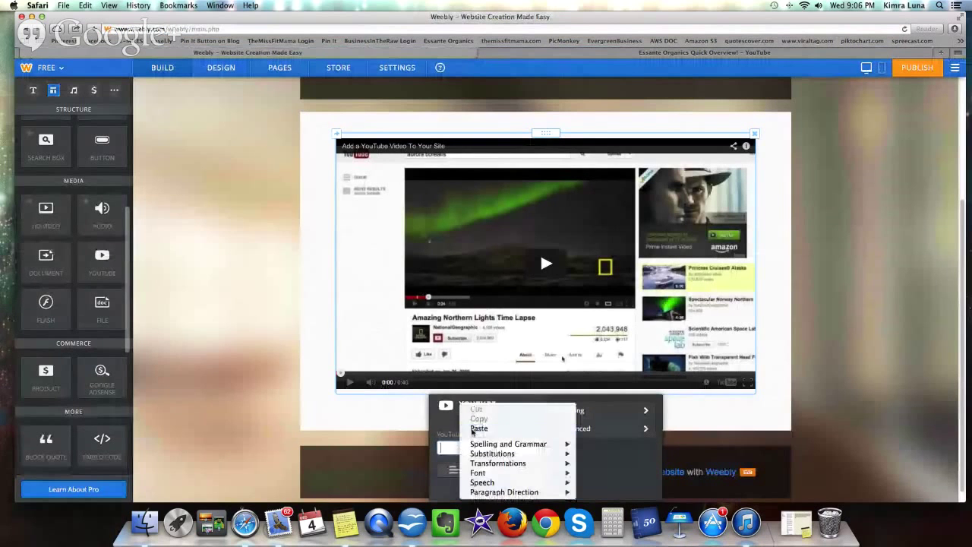
{"action": "left_click", "coordinate": [450, 427]}
{"action": "scroll", "coordinate": [416, 434], "scroll_direction": "down", "scroll_amount": 1}
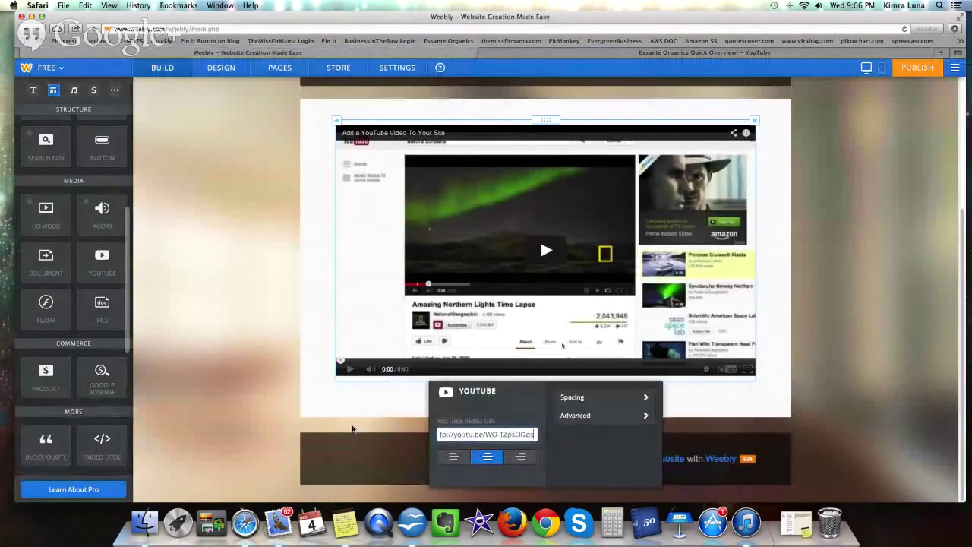
{"action": "left_click", "coordinate": [704, 408]}
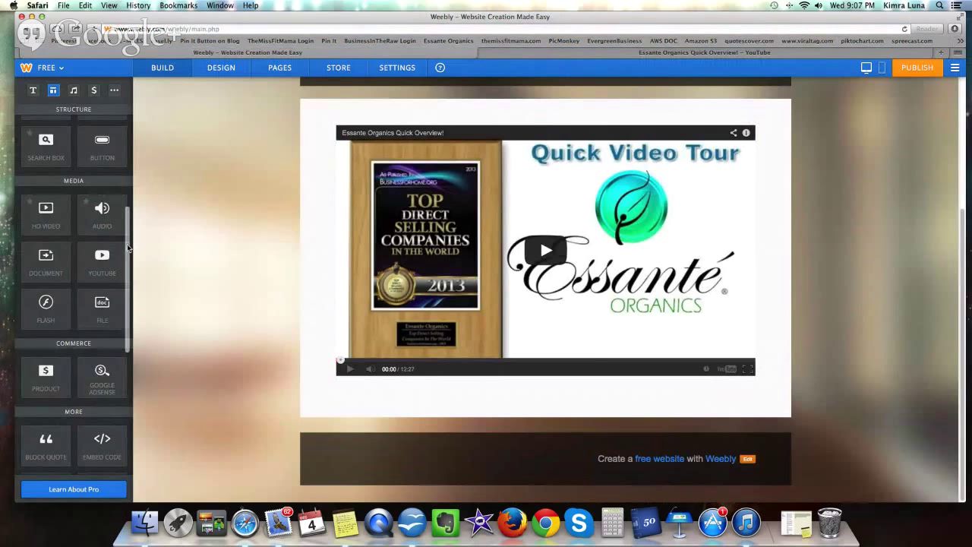
{"action": "left_click_drag", "start_coordinate": [127, 255], "coordinate": [133, 186]}
Drag the Contact Form element onto the page directly beneath the Essante video
{"action": "scroll", "coordinate": [129, 190], "scroll_direction": "up", "scroll_amount": 3}
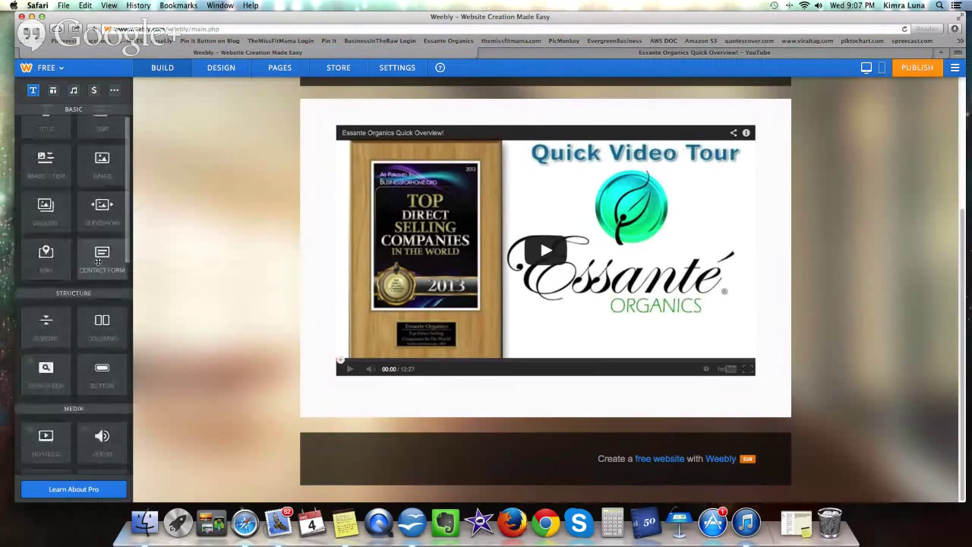
{"action": "scroll", "coordinate": [130, 190], "scroll_direction": "up", "scroll_amount": 1}
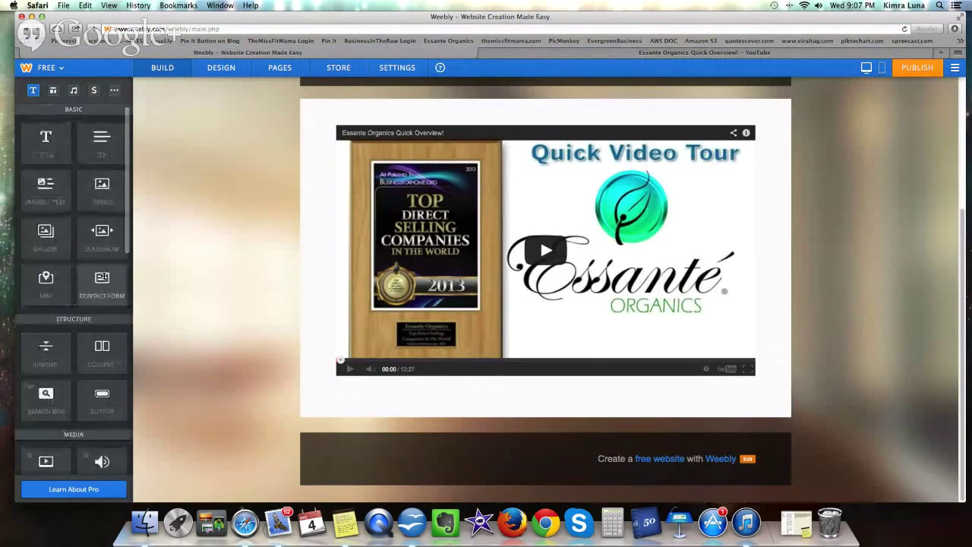
{"action": "left_click_drag", "start_coordinate": [99, 285], "coordinate": [321, 386]}
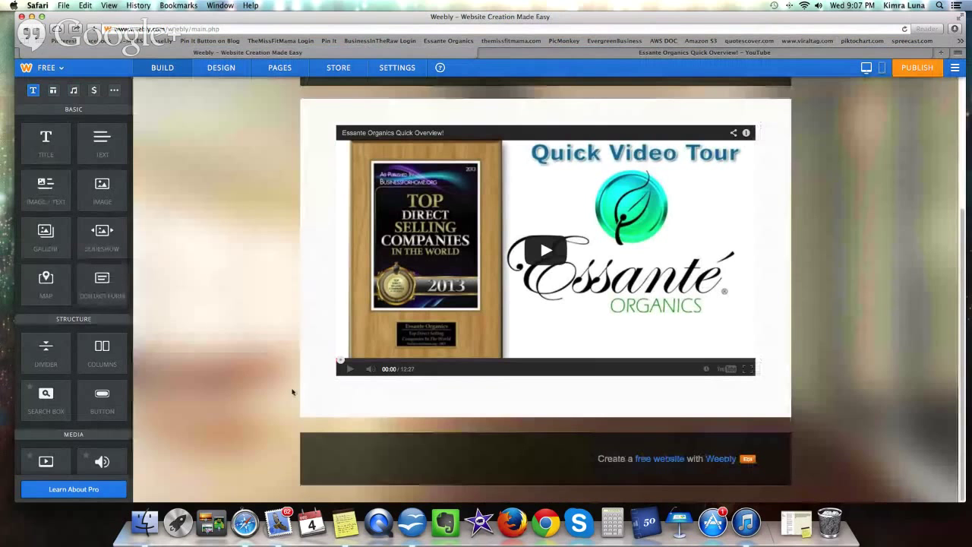
{"action": "left_click_drag", "start_coordinate": [102, 281], "coordinate": [566, 412]}
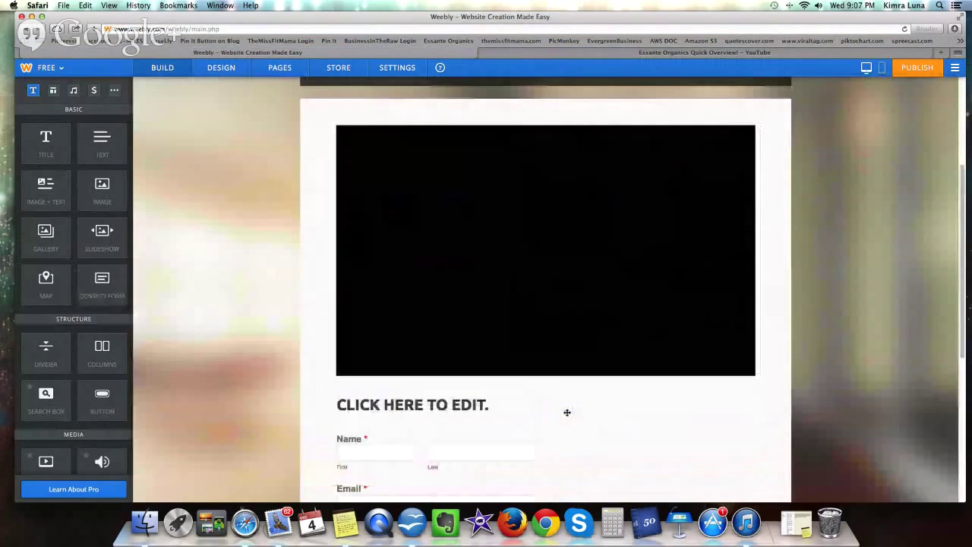
{"action": "scroll", "coordinate": [314, 397], "scroll_direction": "down", "scroll_amount": 3}
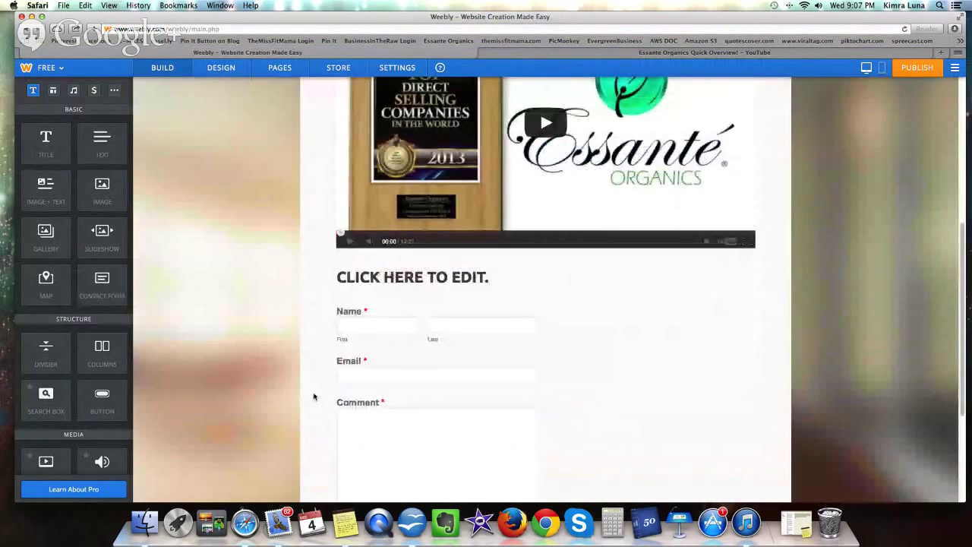
{"action": "scroll", "coordinate": [314, 397], "scroll_direction": "down", "scroll_amount": 1}
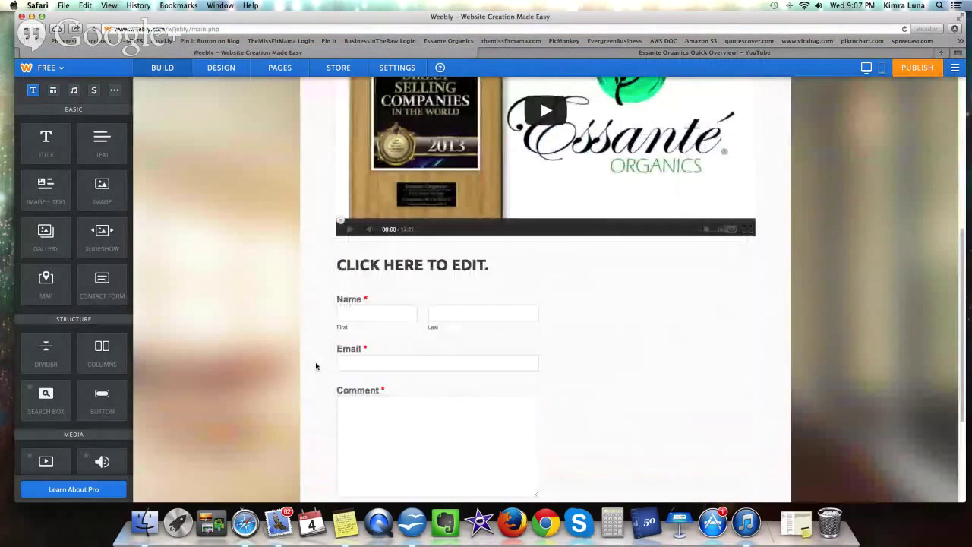
{"action": "scroll", "coordinate": [312, 369], "scroll_direction": "up", "scroll_amount": 6}
{"action": "scroll", "coordinate": [306, 371], "scroll_direction": "down", "scroll_amount": 5}
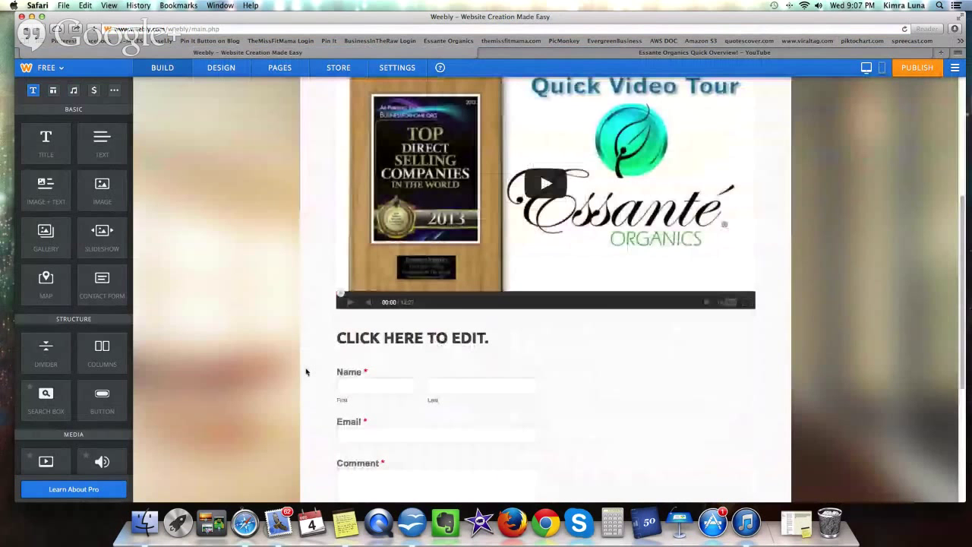
Set the form heading to 'IF YOU WANT TO JOIN ESSANTE ORGANICS FILL OUT THE INFORMATION BELOW:'
{"action": "left_click", "coordinate": [381, 331]}
{"action": "type", "text": "IF YOU "}
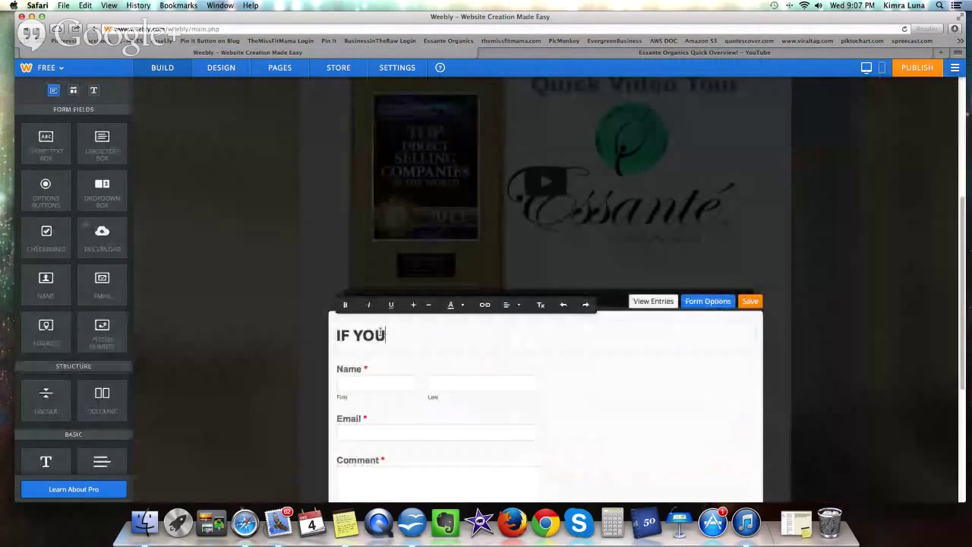
{"action": "type", "text": "WANT OT"}
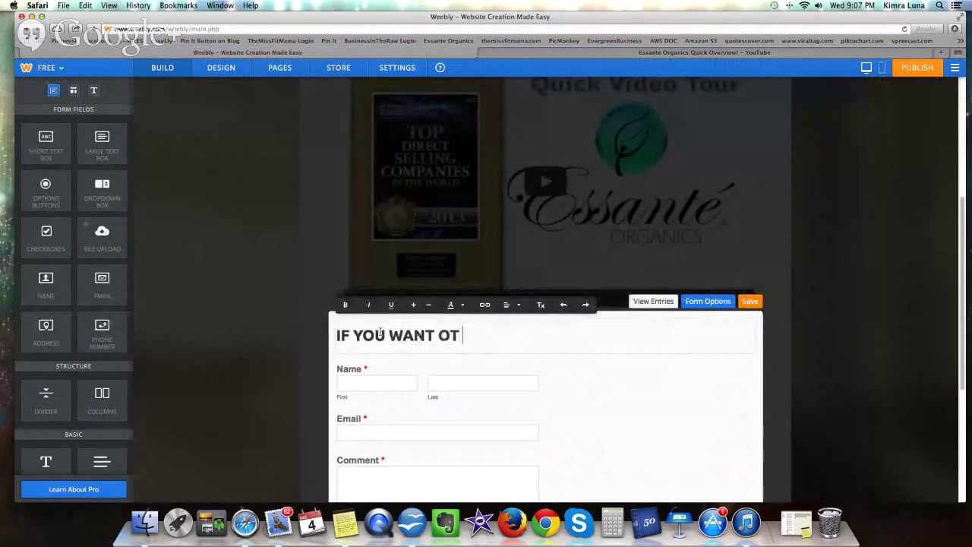
{"action": "key", "text": "BackSpace"}
{"action": "key", "text": "BackSpace"}
{"action": "type", "text": "TO JOIN E"}
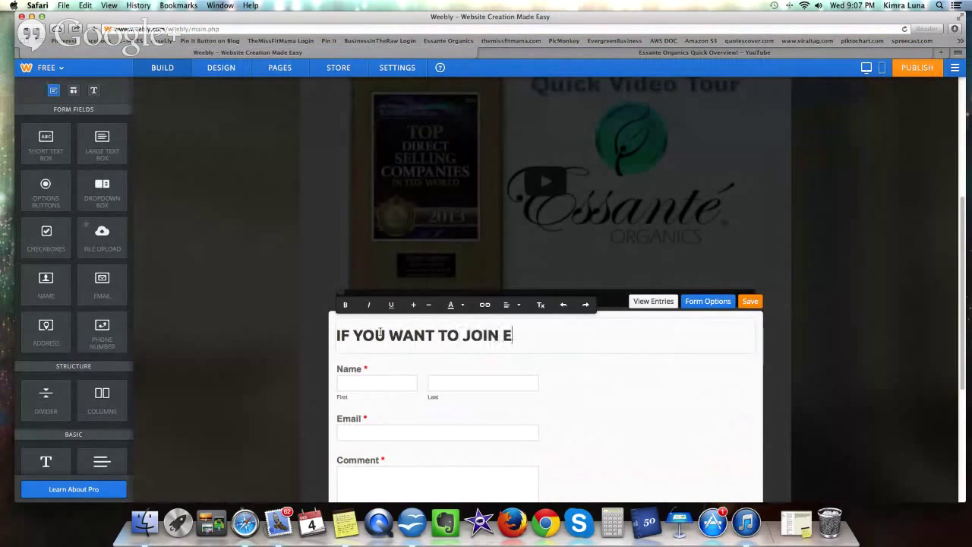
{"action": "type", "text": "SSANTE ORGANI"}
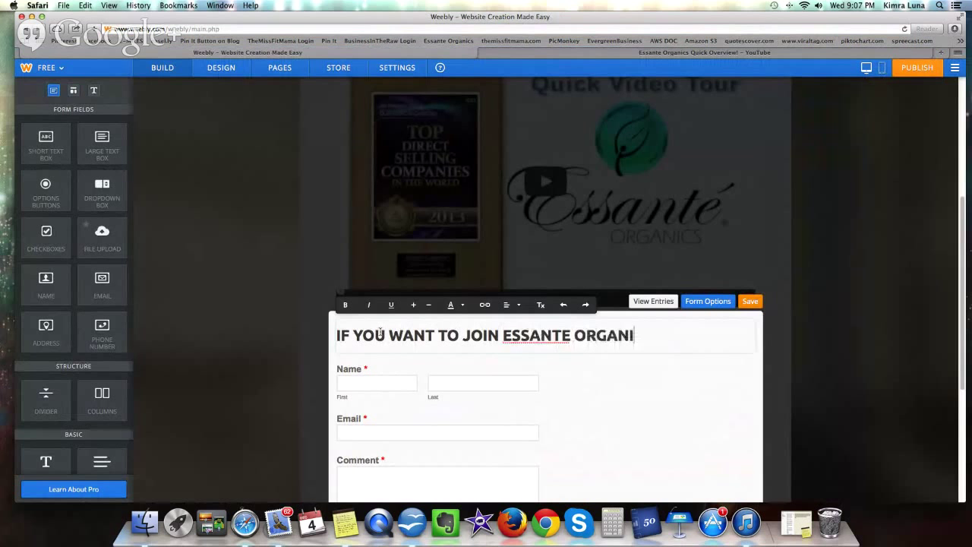
{"action": "type", "text": "CS FILL OUT "}
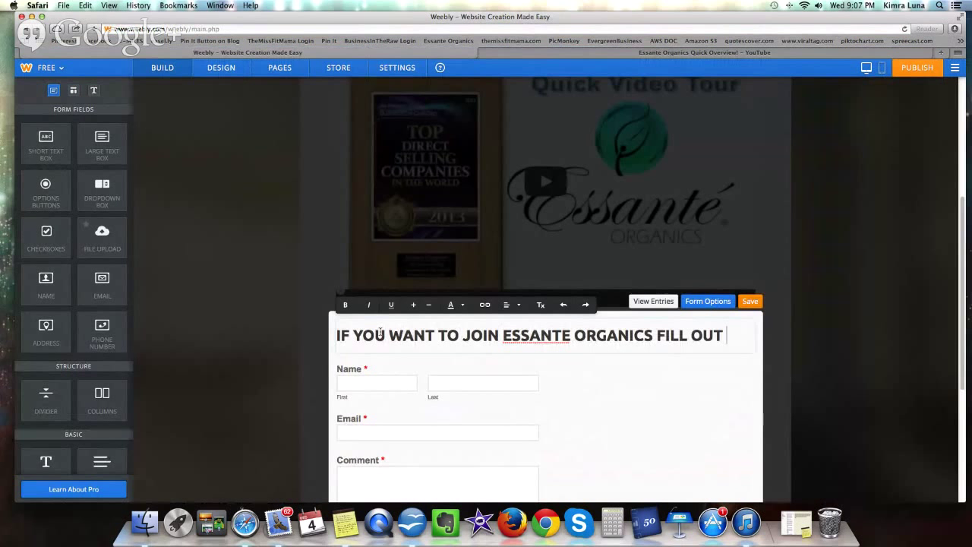
{"action": "type", "text": "THE INFOMRA"}
{"action": "key", "text": "BackSpace"}
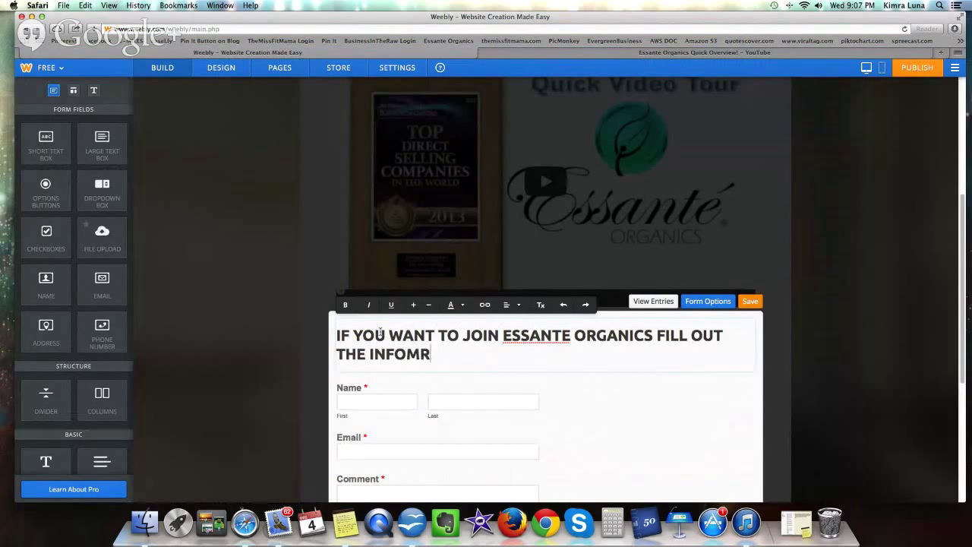
{"action": "key", "text": "BackSpace"}
{"action": "key", "text": "BackSpace"}
{"action": "type", "text": "RMATION BELO"}
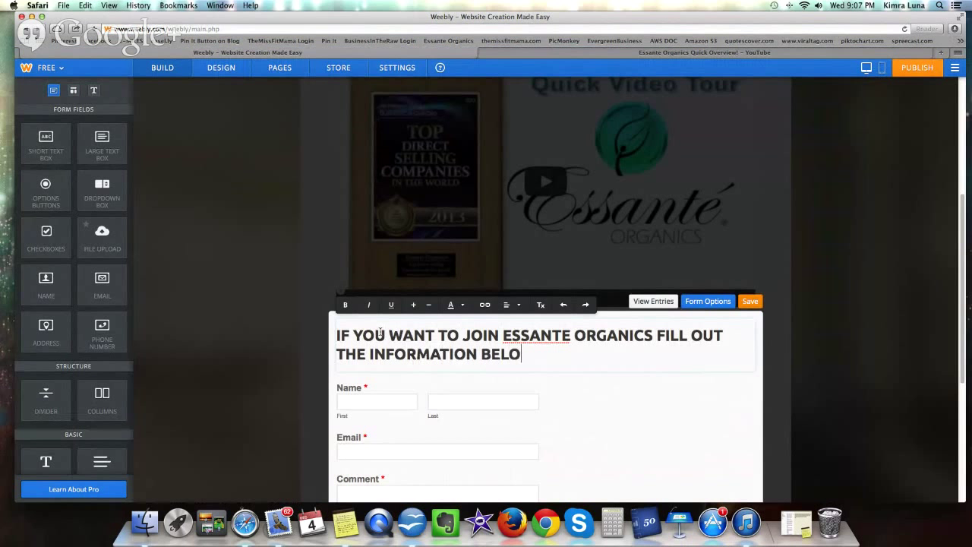
{"action": "type", "text": "W:"}
Delete the form's Comment field and exit form editing
{"action": "scroll", "coordinate": [686, 150], "scroll_direction": "up", "scroll_amount": 1}
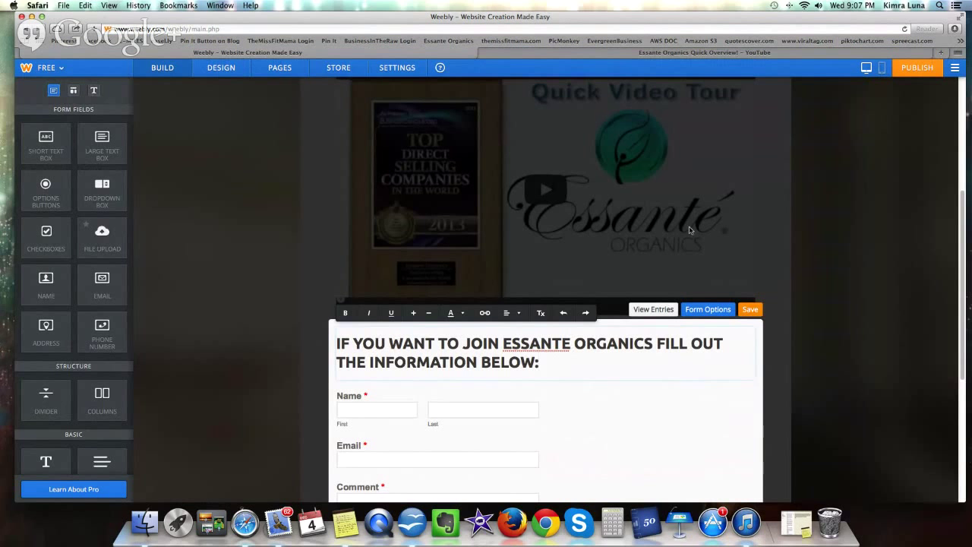
{"action": "scroll", "coordinate": [373, 327], "scroll_direction": "down", "scroll_amount": 5}
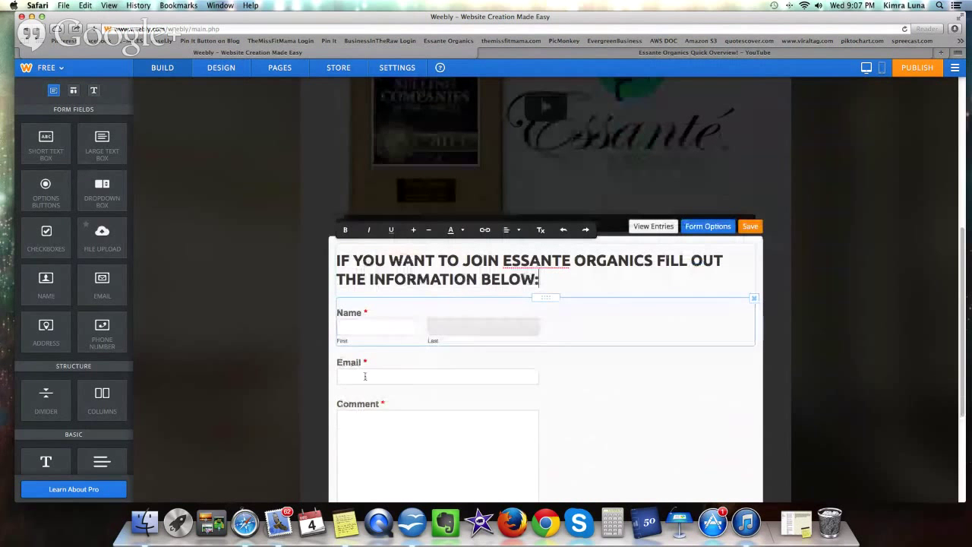
{"action": "scroll", "coordinate": [332, 396], "scroll_direction": "down", "scroll_amount": 1}
{"action": "scroll", "coordinate": [332, 396], "scroll_direction": "down", "scroll_amount": 1}
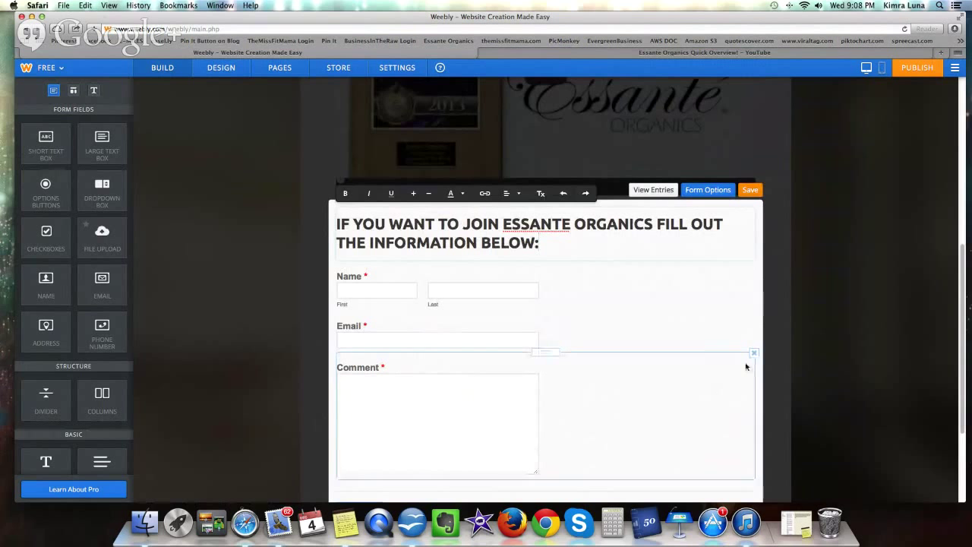
{"action": "left_click", "coordinate": [755, 354]}
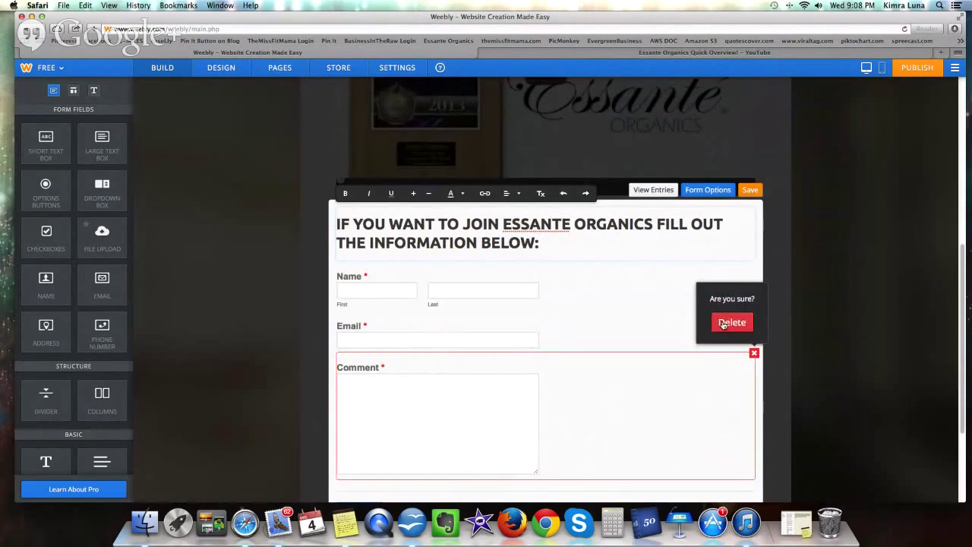
{"action": "left_click", "coordinate": [730, 323]}
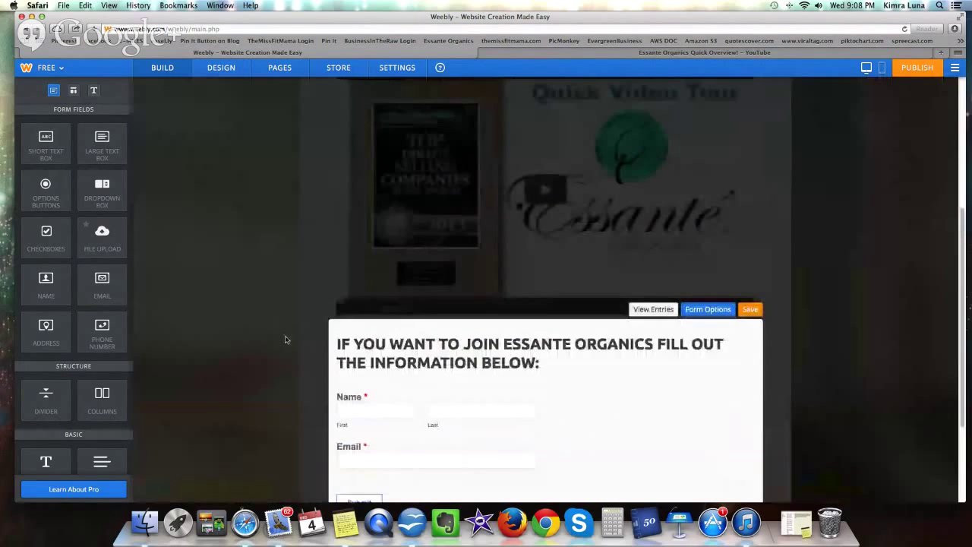
{"action": "left_click", "coordinate": [752, 287]}
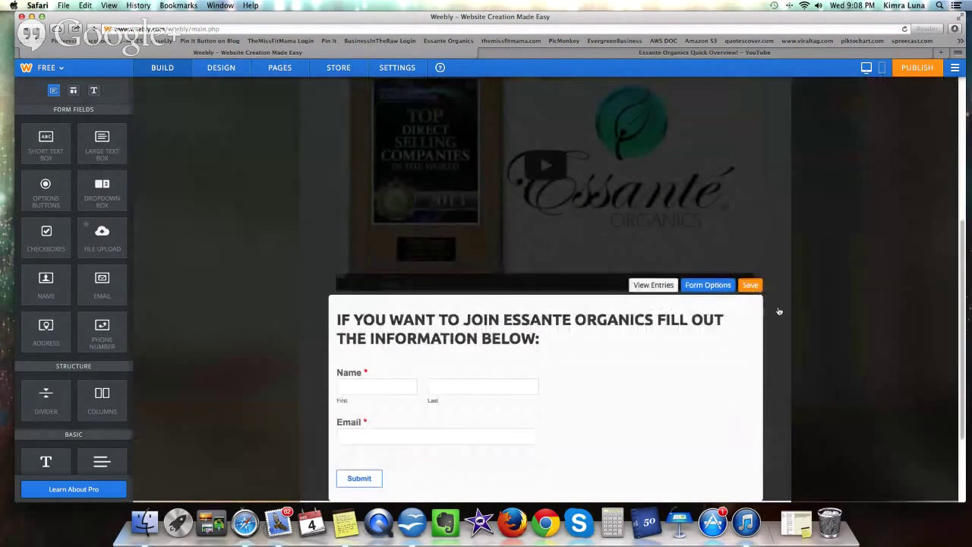
{"action": "scroll", "coordinate": [802, 363], "scroll_direction": "down", "scroll_amount": 2}
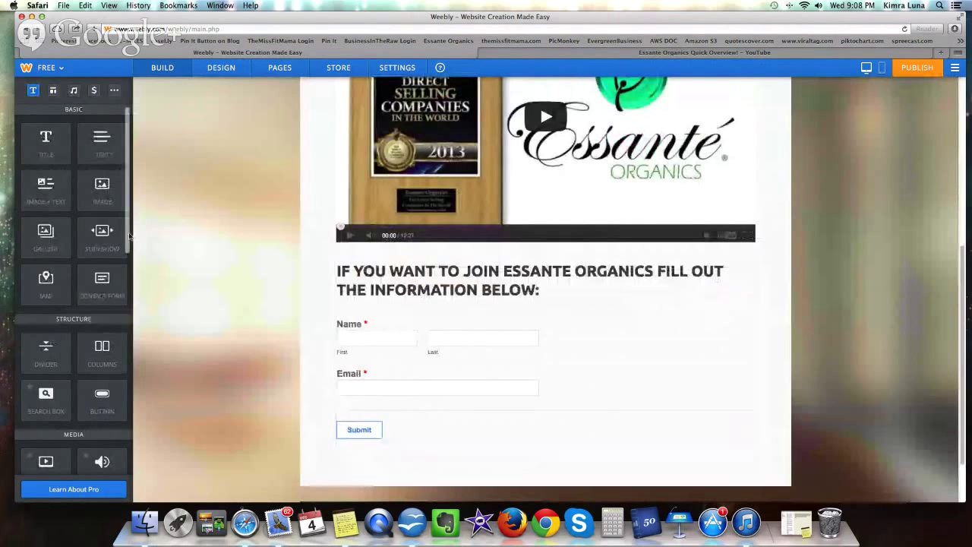
{"action": "scroll", "coordinate": [126, 283], "scroll_direction": "down", "scroll_amount": 3}
{"action": "scroll", "coordinate": [126, 283], "scroll_direction": "down", "scroll_amount": 5}
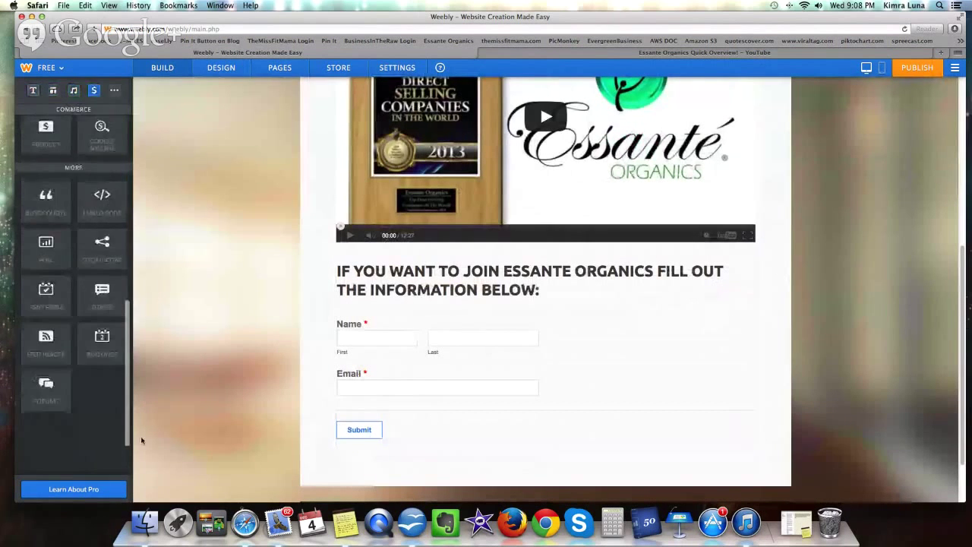
{"action": "left_click_drag", "start_coordinate": [129, 298], "coordinate": [134, 207]}
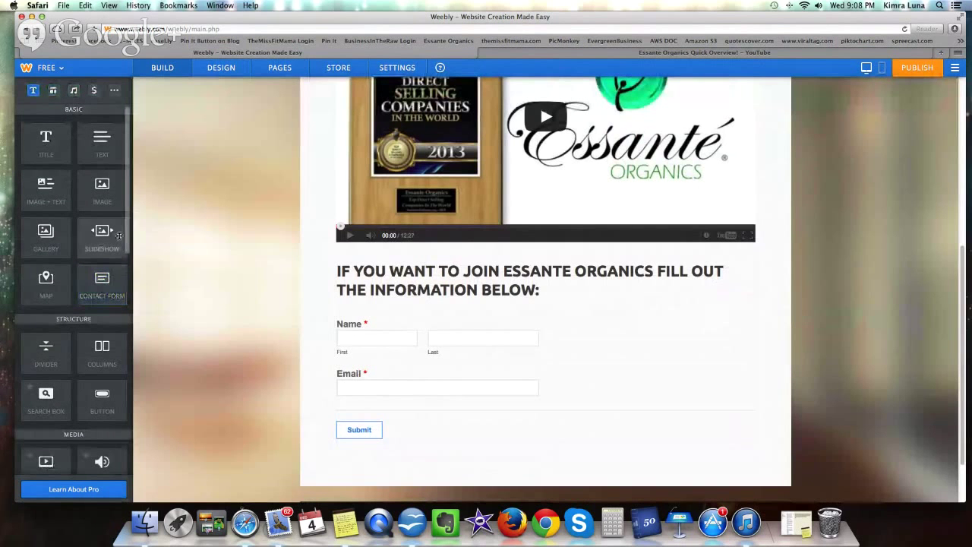
{"action": "left_click_drag", "start_coordinate": [129, 236], "coordinate": [137, 398]}
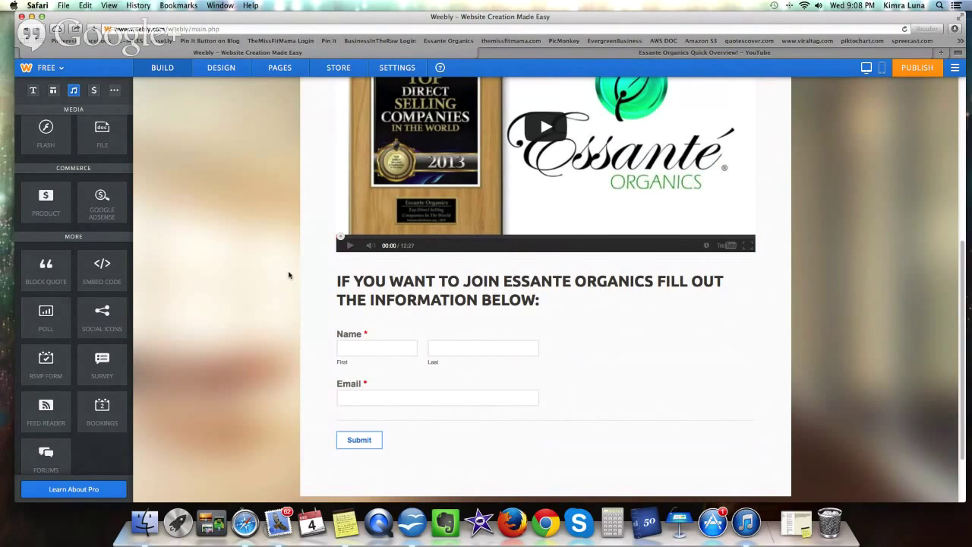
{"action": "scroll", "coordinate": [289, 275], "scroll_direction": "up", "scroll_amount": 3}
{"action": "scroll", "coordinate": [866, 212], "scroll_direction": "down", "scroll_amount": 2}
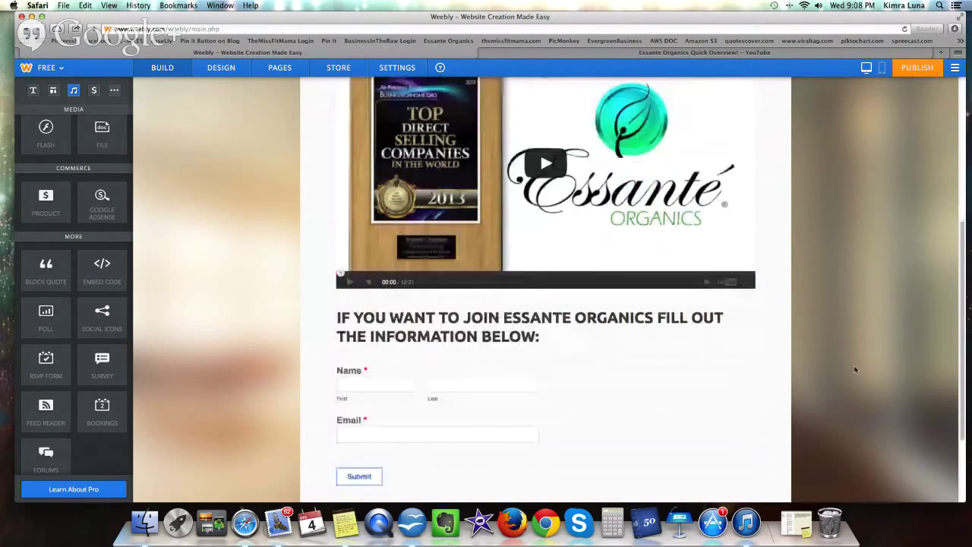
{"action": "scroll", "coordinate": [866, 212], "scroll_direction": "up", "scroll_amount": 4}
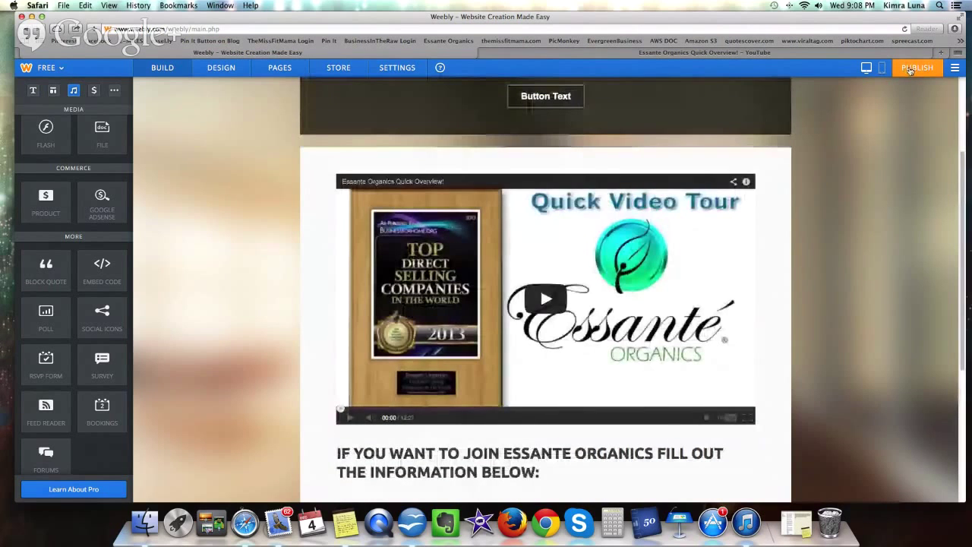
Publish the site at greenorganicbusiness.weebly.com as a Business website after completing the captcha
{"action": "left_click", "coordinate": [911, 70]}
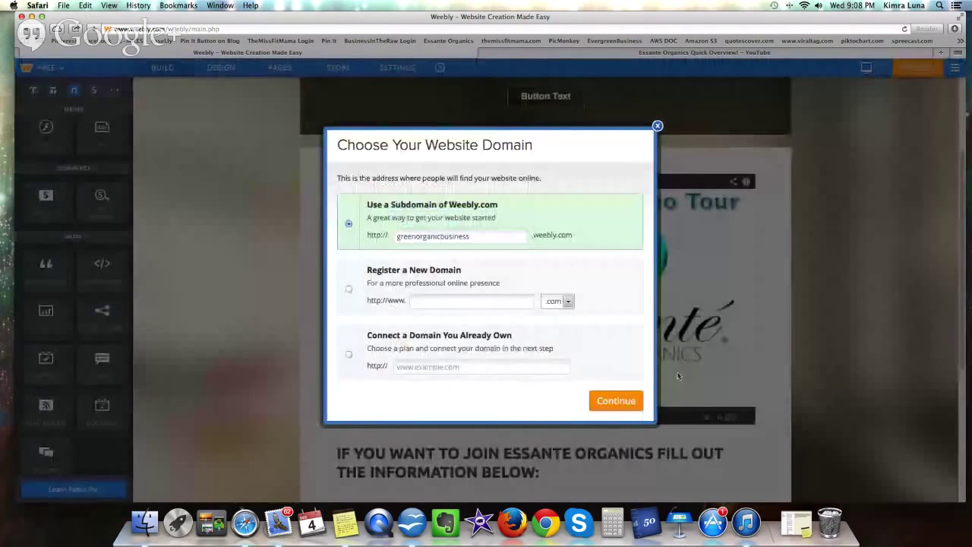
{"action": "left_click", "coordinate": [621, 403]}
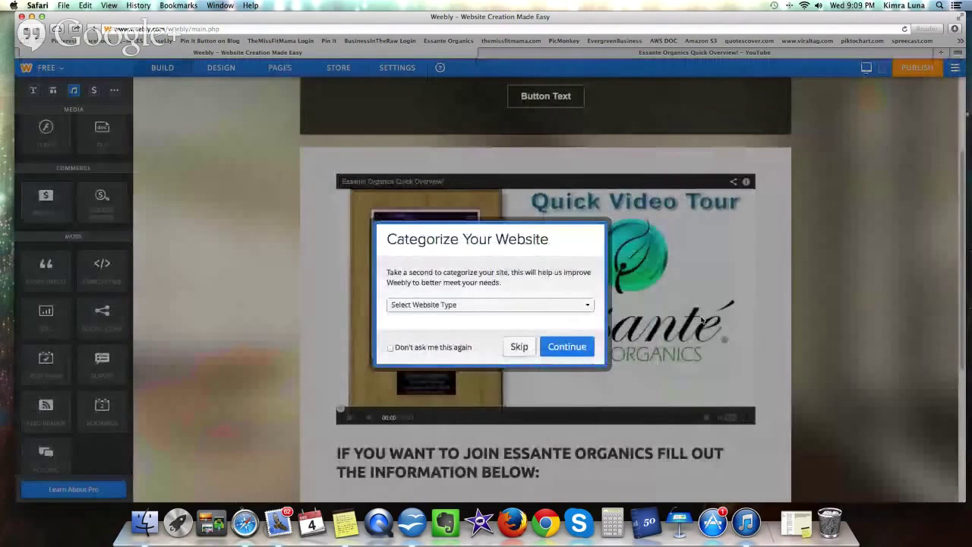
{"action": "left_click", "coordinate": [549, 305]}
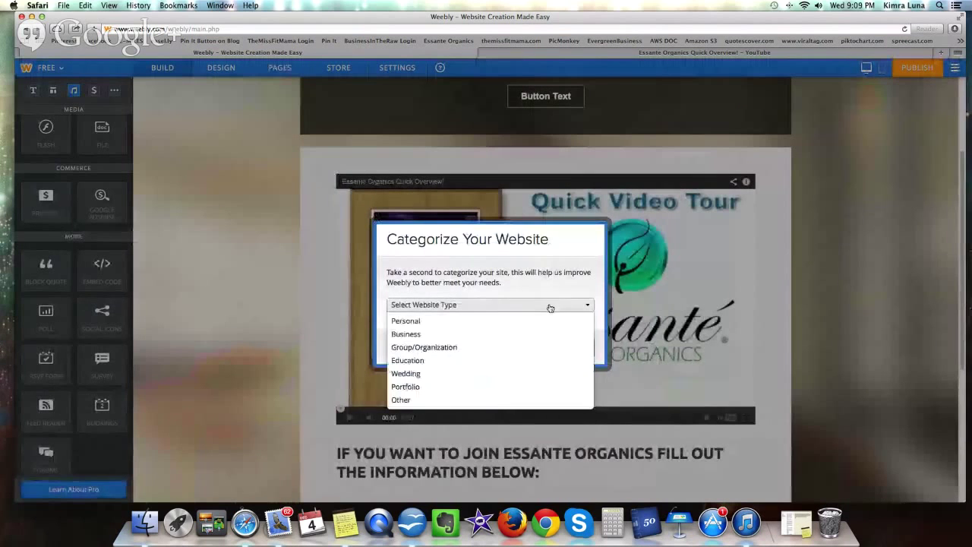
{"action": "left_click", "coordinate": [421, 333]}
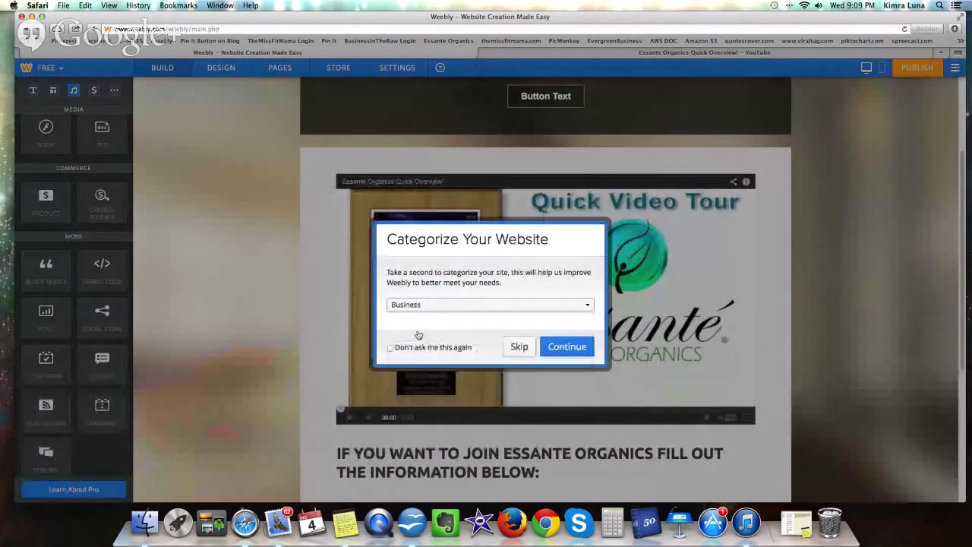
{"action": "left_click", "coordinate": [560, 347]}
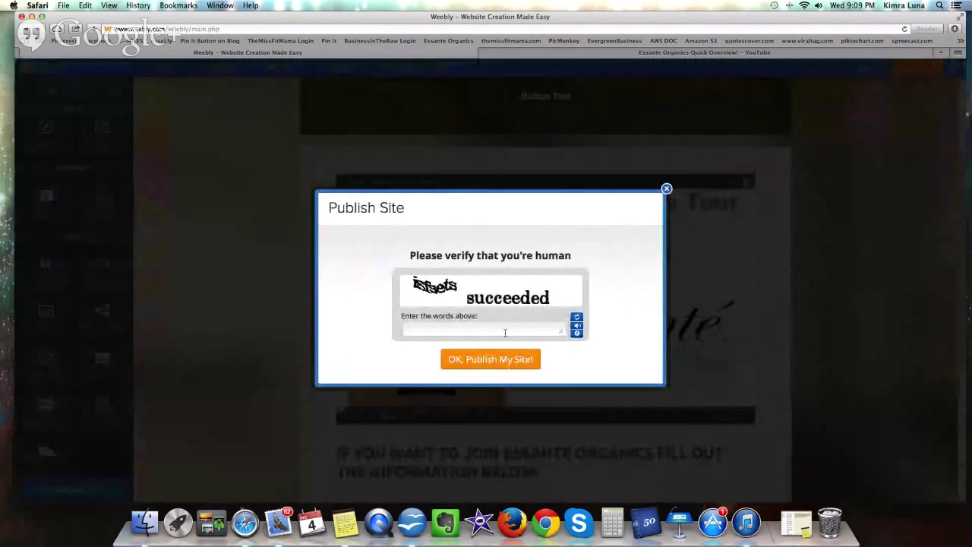
{"action": "left_click", "coordinate": [505, 332]}
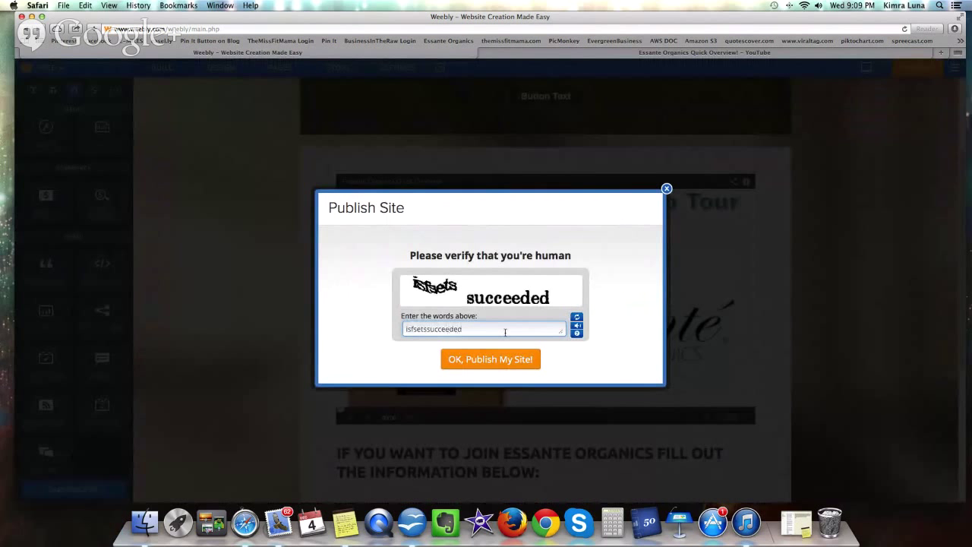
{"action": "left_click", "coordinate": [506, 360]}
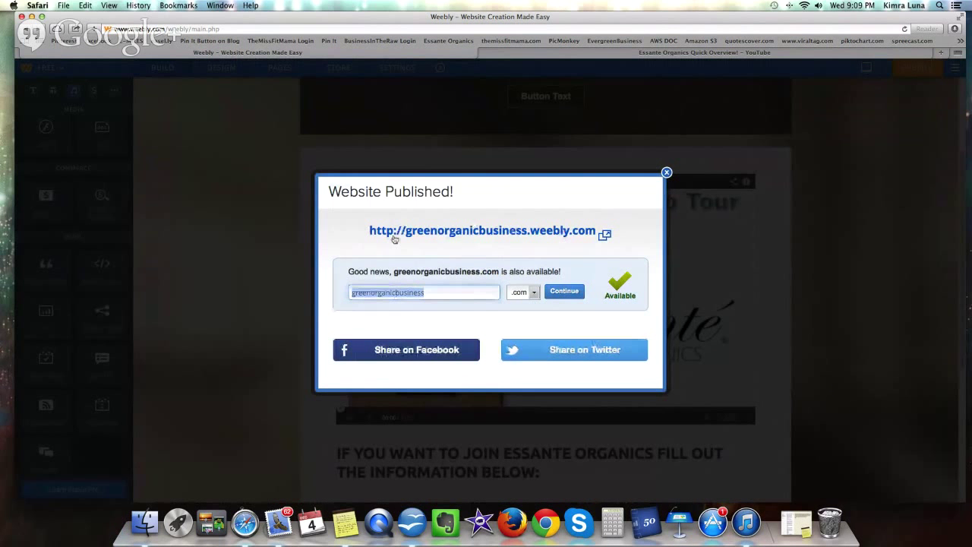
{"action": "left_click", "coordinate": [558, 232]}
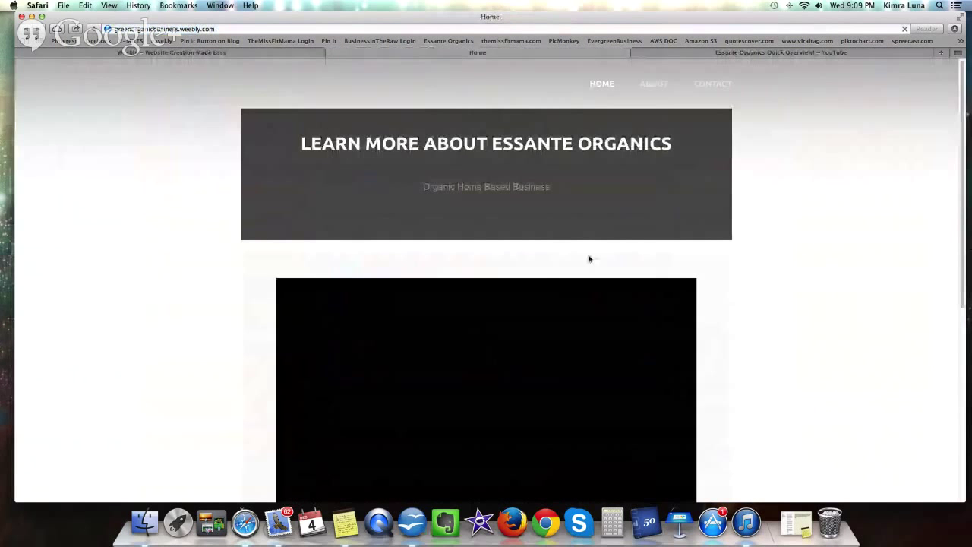
{"action": "scroll", "coordinate": [809, 285], "scroll_direction": "down", "scroll_amount": 1}
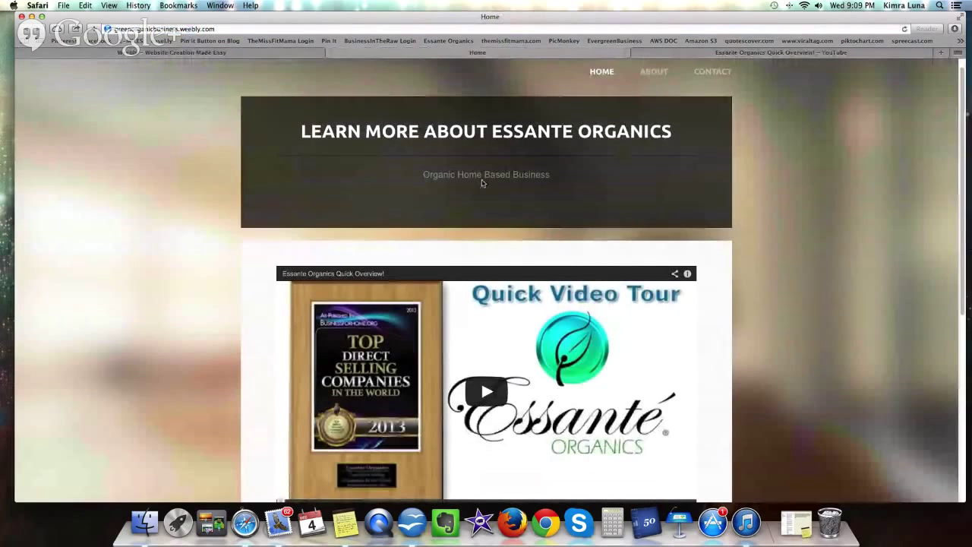
{"action": "scroll", "coordinate": [736, 228], "scroll_direction": "down", "scroll_amount": 2}
{"action": "scroll", "coordinate": [737, 242], "scroll_direction": "down", "scroll_amount": 5}
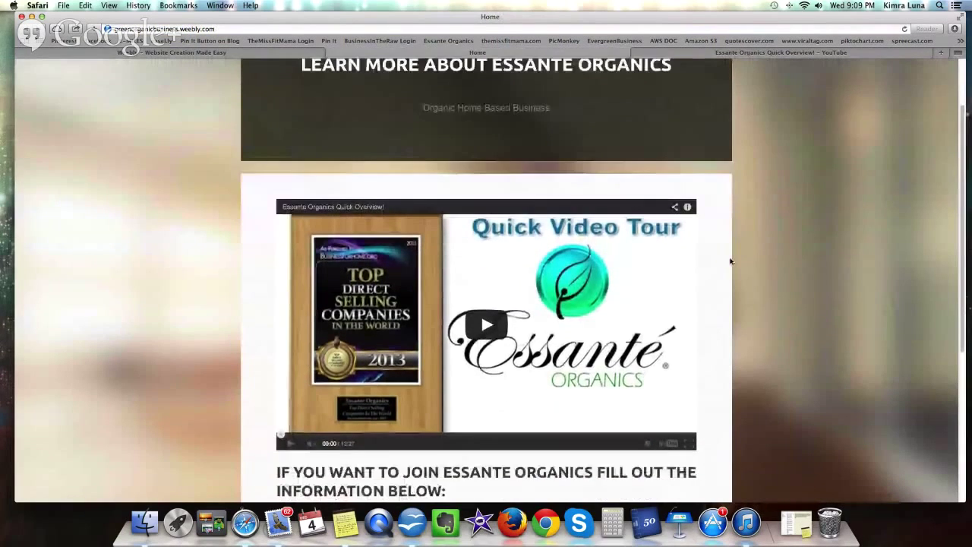
{"action": "scroll", "coordinate": [830, 332], "scroll_direction": "down", "scroll_amount": 4}
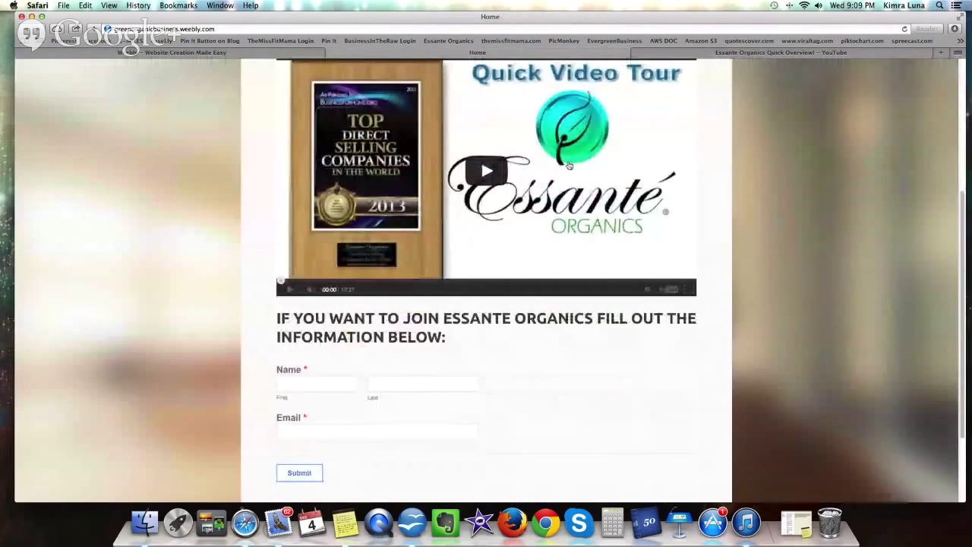
{"action": "scroll", "coordinate": [812, 203], "scroll_direction": "down", "scroll_amount": 2}
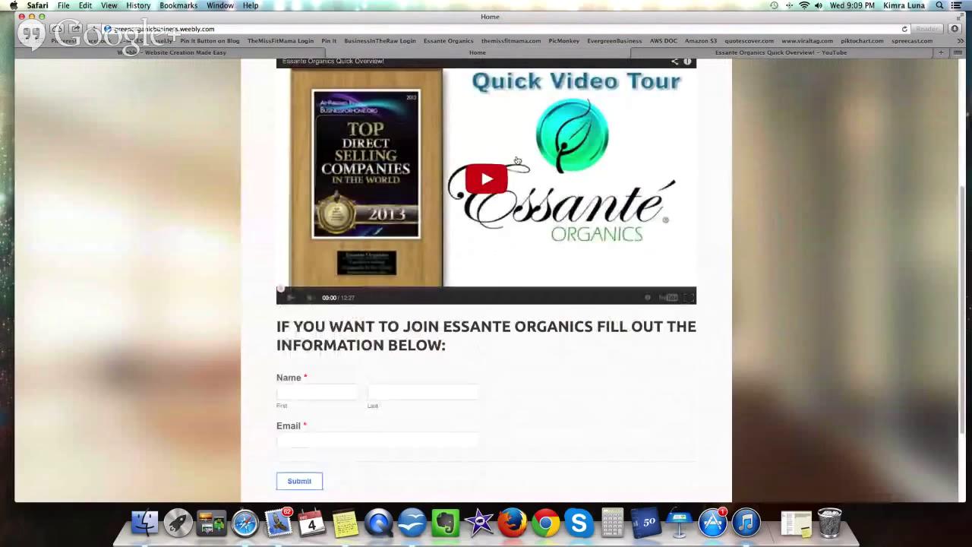
{"action": "scroll", "coordinate": [577, 293], "scroll_direction": "down", "scroll_amount": 2}
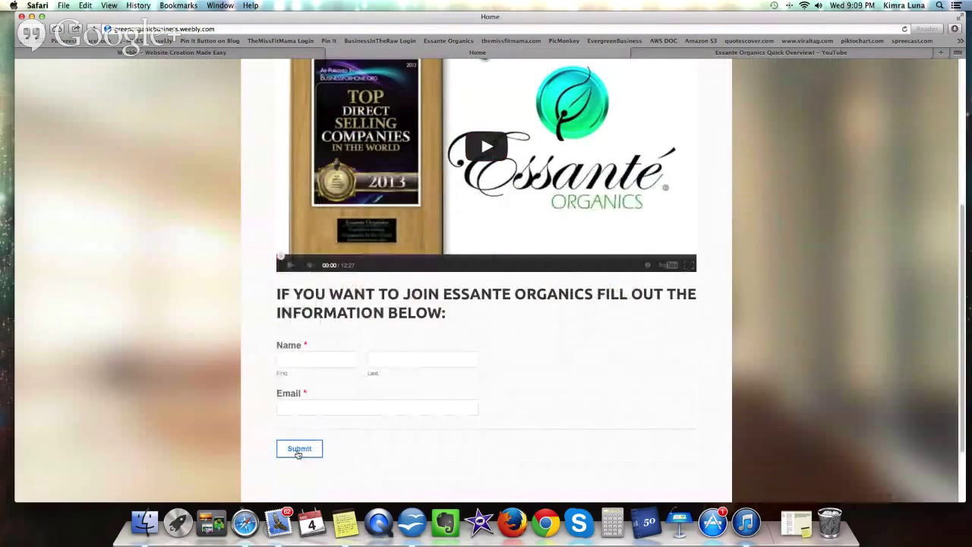
{"action": "left_click", "coordinate": [331, 53]}
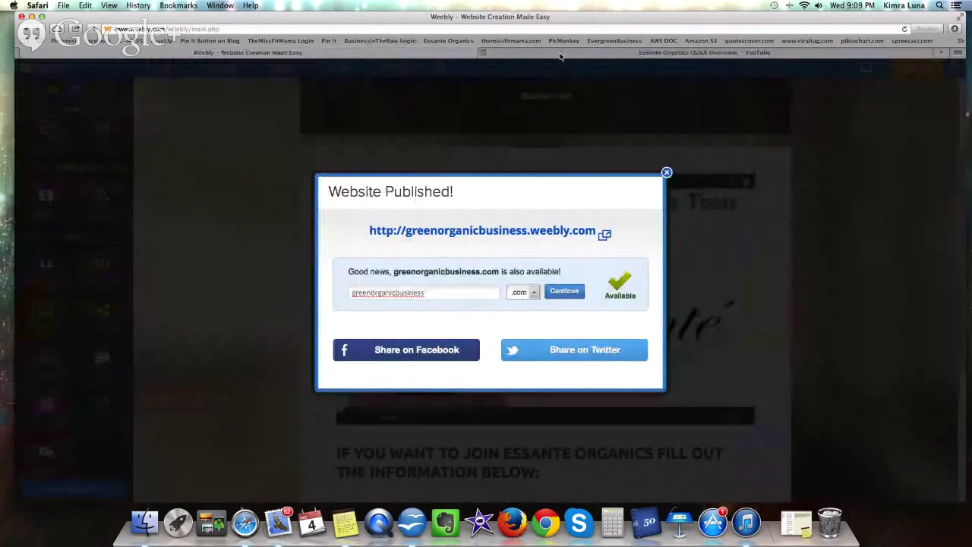
Close the Essante Organics YouTube tab and dismiss the Website Published confirmation
{"action": "left_click", "coordinate": [536, 55]}
{"action": "left_click", "coordinate": [483, 53]}
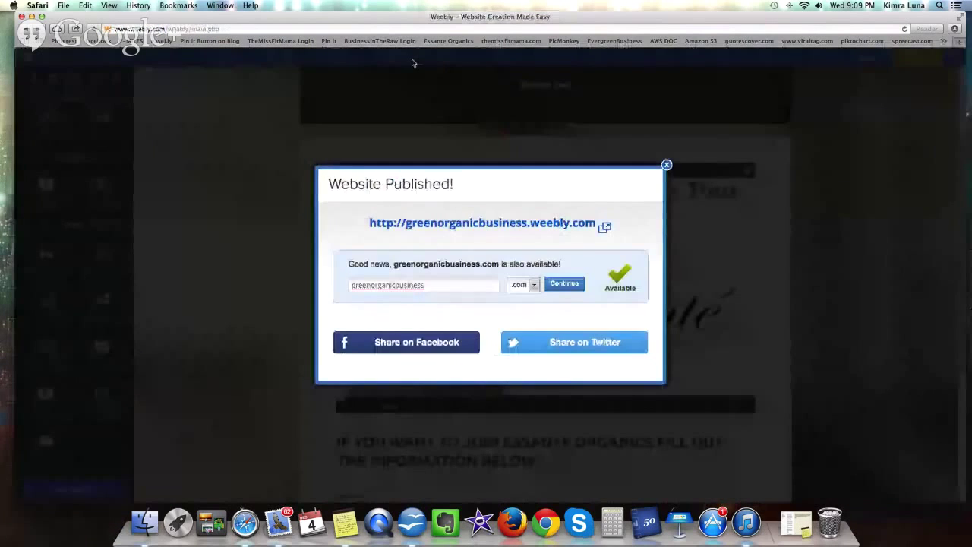
{"action": "left_click", "coordinate": [668, 166]}
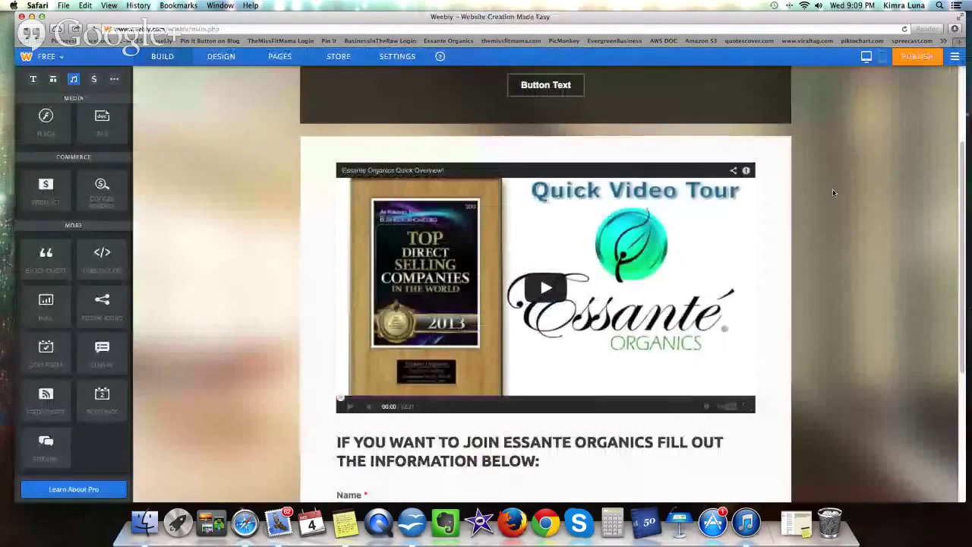
{"action": "scroll", "coordinate": [826, 196], "scroll_direction": "down", "scroll_amount": 1}
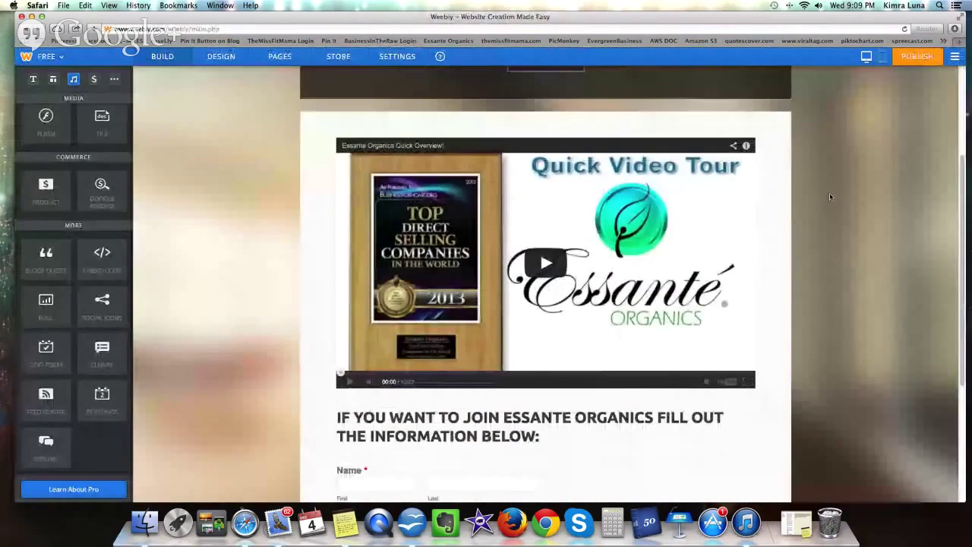
{"action": "scroll", "coordinate": [829, 194], "scroll_direction": "down", "scroll_amount": 3}
{"action": "scroll", "coordinate": [833, 194], "scroll_direction": "up", "scroll_amount": 1}
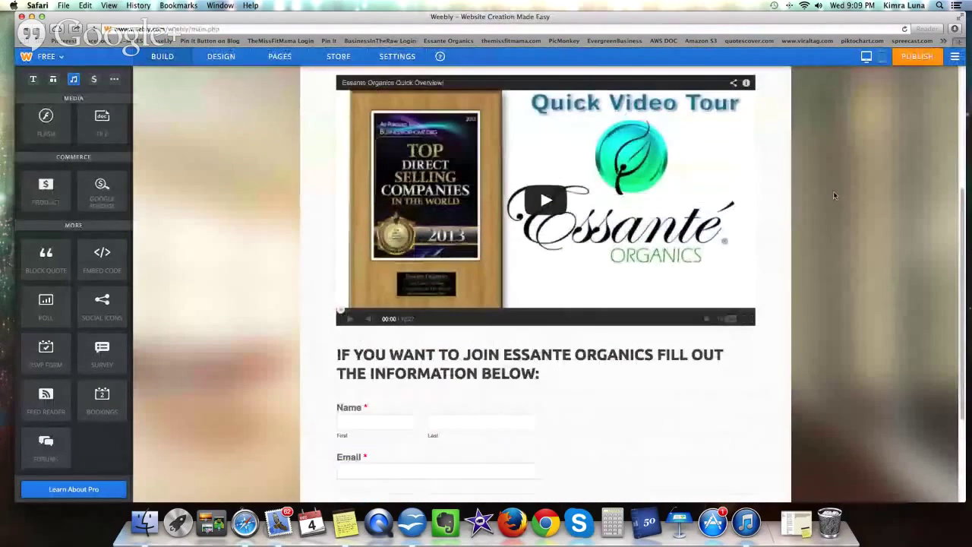
Close the Safari window and stop screen sharing in Google+ Hangouts
{"action": "left_click", "coordinate": [21, 16]}
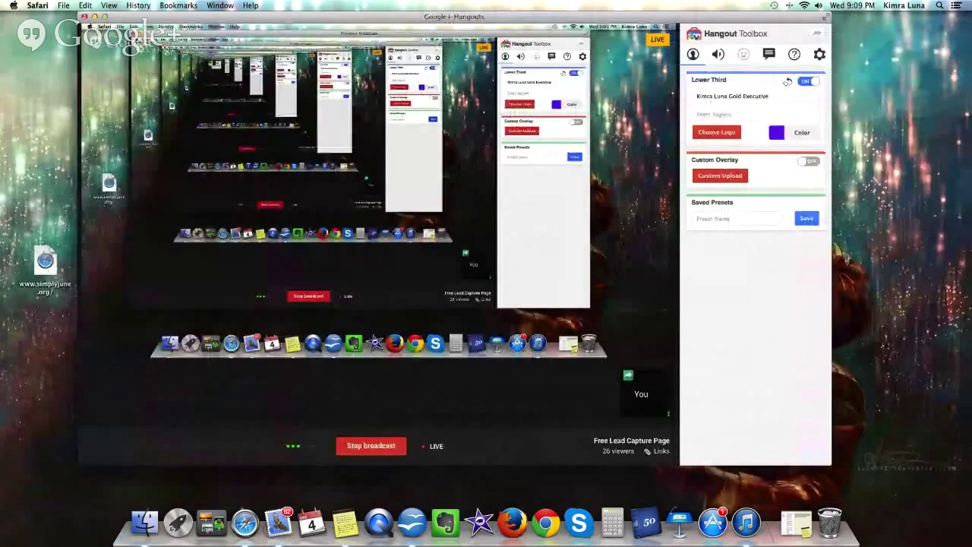
{"action": "mouse_move", "coordinate": [131, 97]}
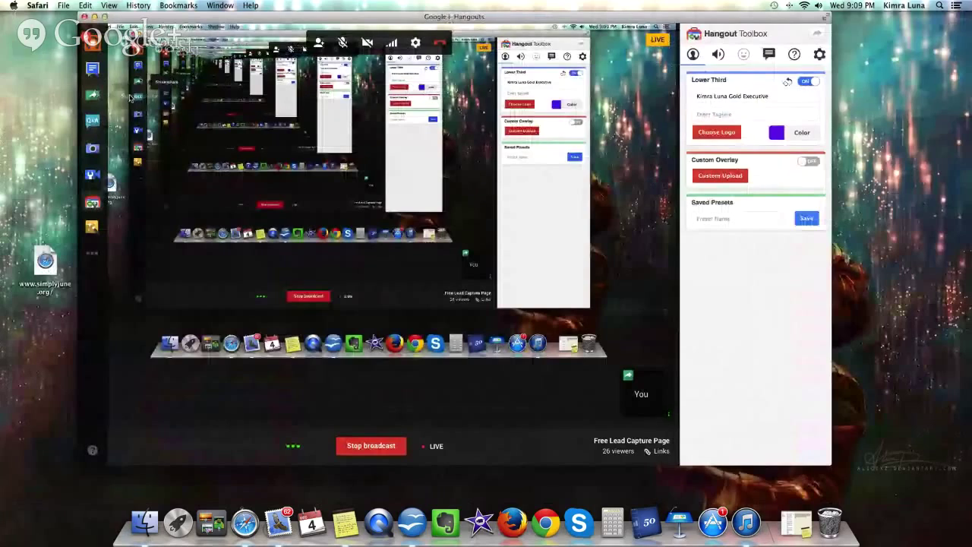
{"action": "left_click", "coordinate": [92, 95]}
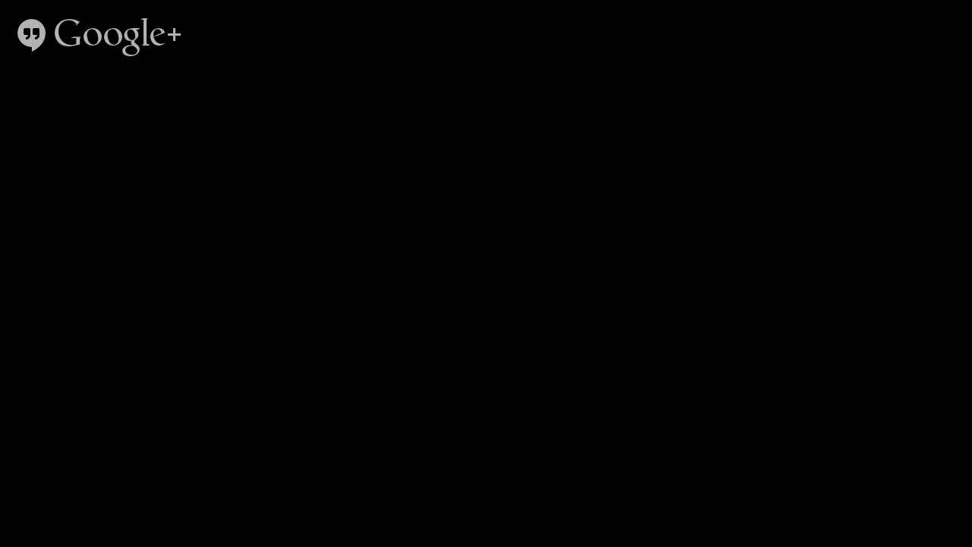